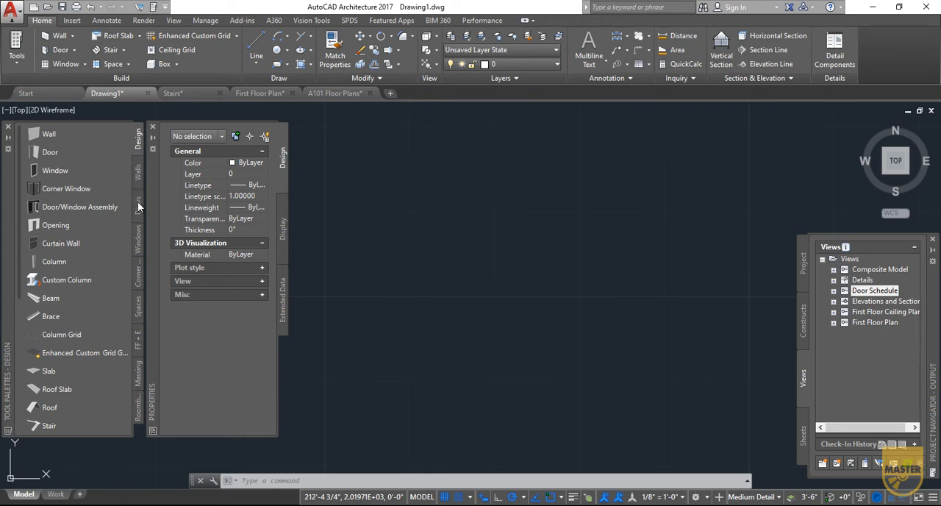
- Show the window tools in the tool palettes
left_click(137, 242)
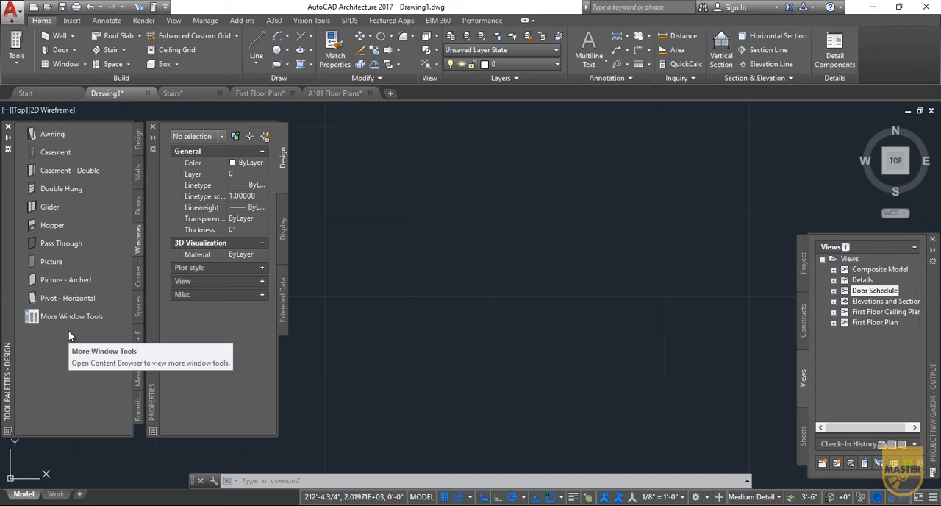
left_click(68, 298)
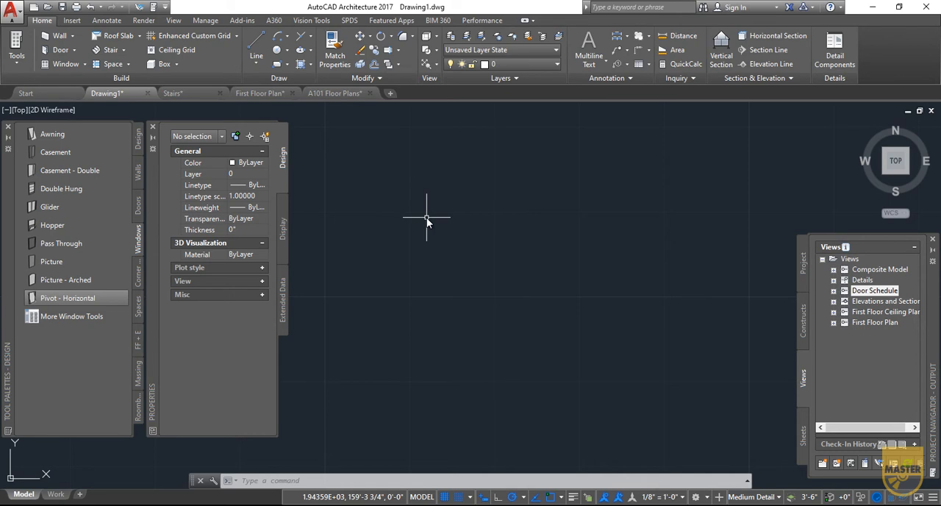
- Draw an L-shaped outline with a 12' horizontal line followed by an 8' vertical line downward from its right end
left_click(255, 44)
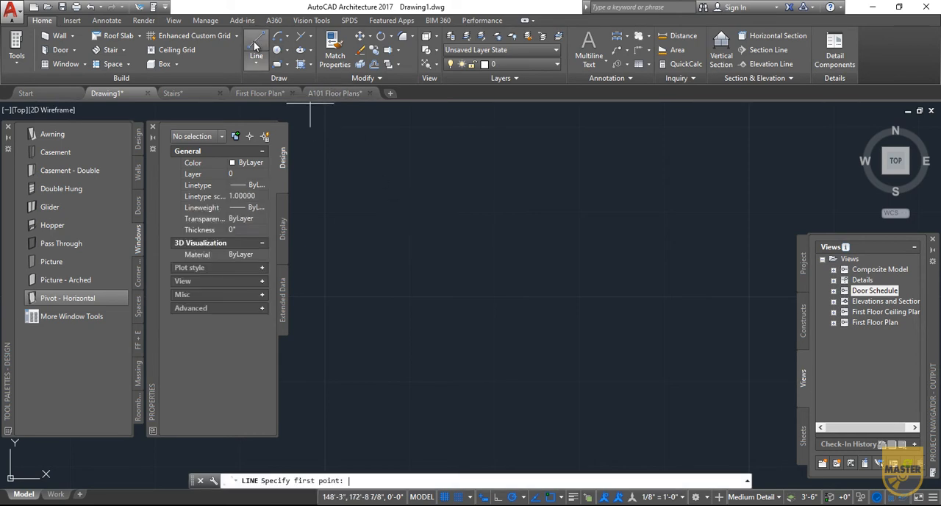
left_click(321, 159)
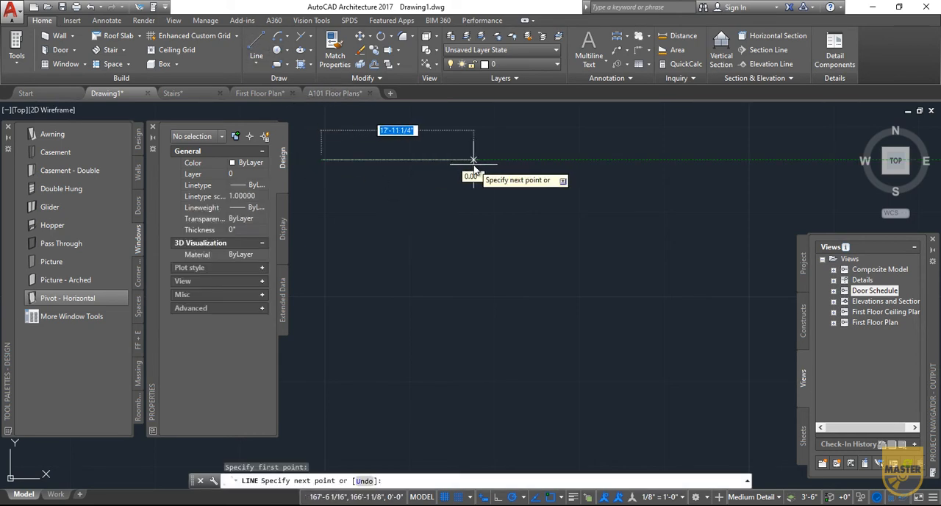
type("12")
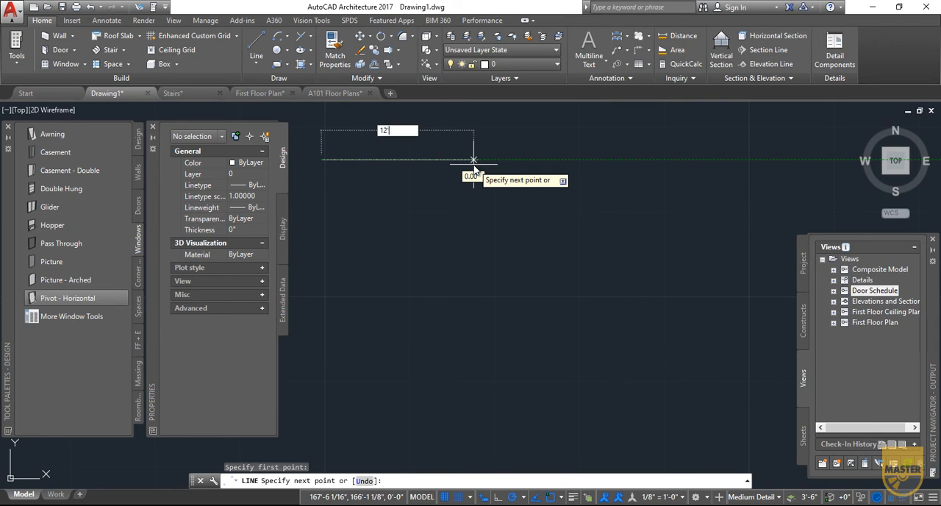
key("Return")
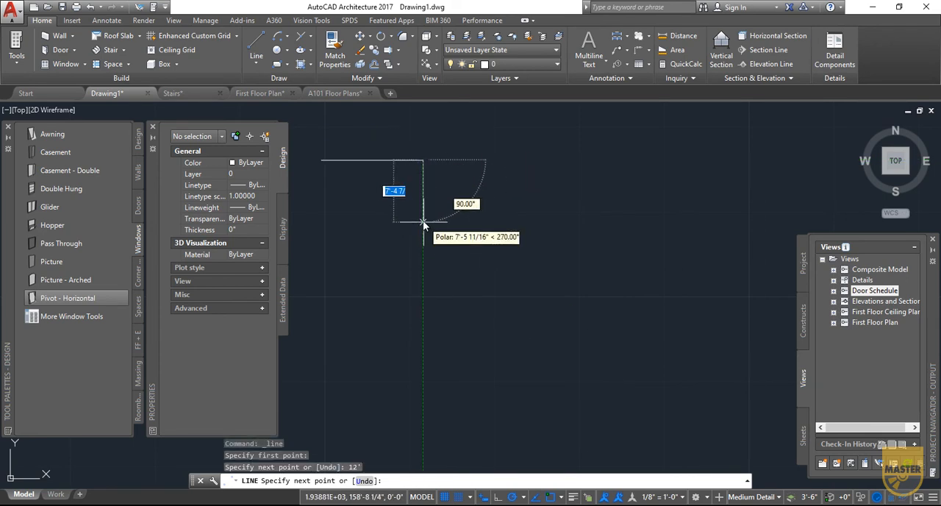
type("8")
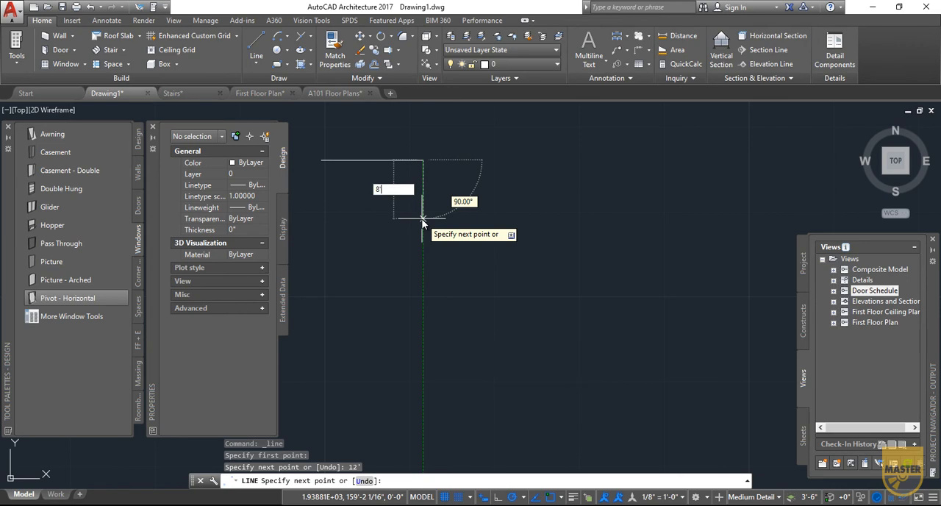
key("Return")
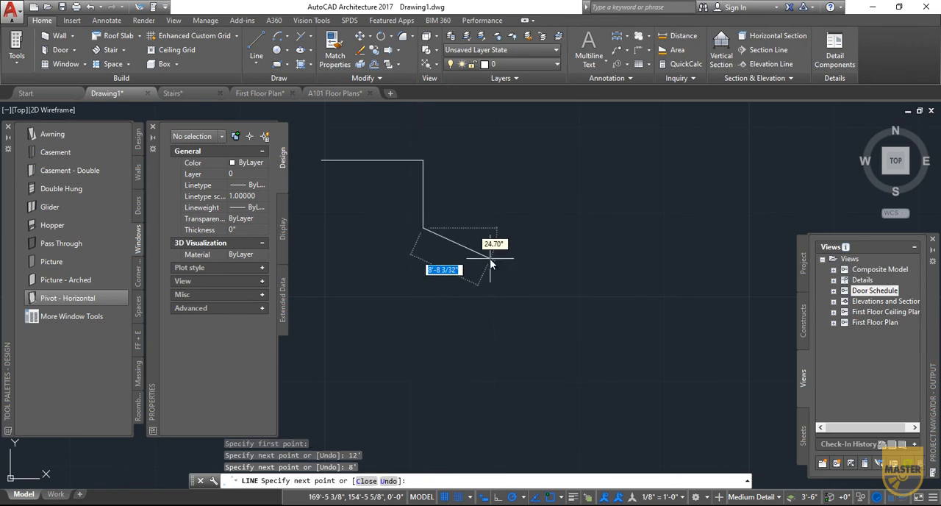
key("Escape")
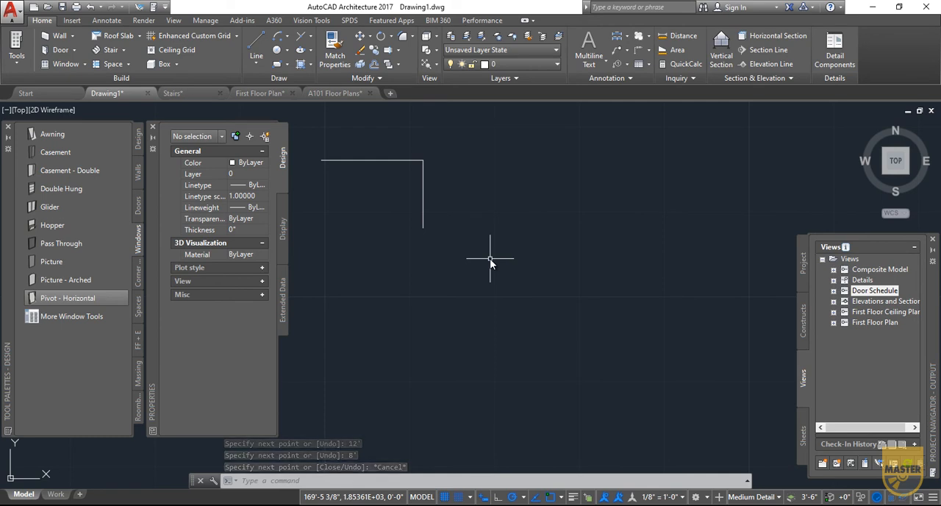
- Offset the horizontal and vertical lines 9" toward the inside of the L to form double-line walls
left_click(370, 160)
type("o")
key("Return")
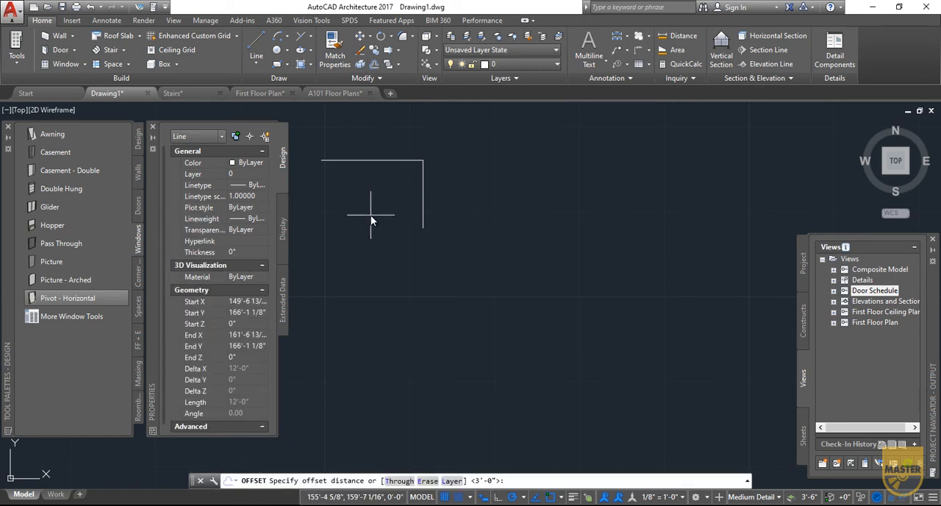
type("9\"")
key("Return")
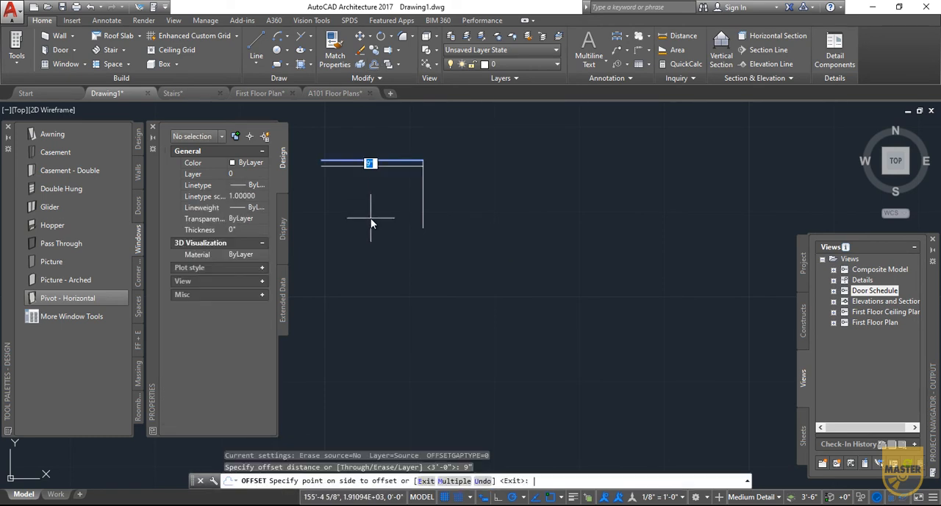
left_click(372, 223)
left_click(423, 196)
left_click(398, 195)
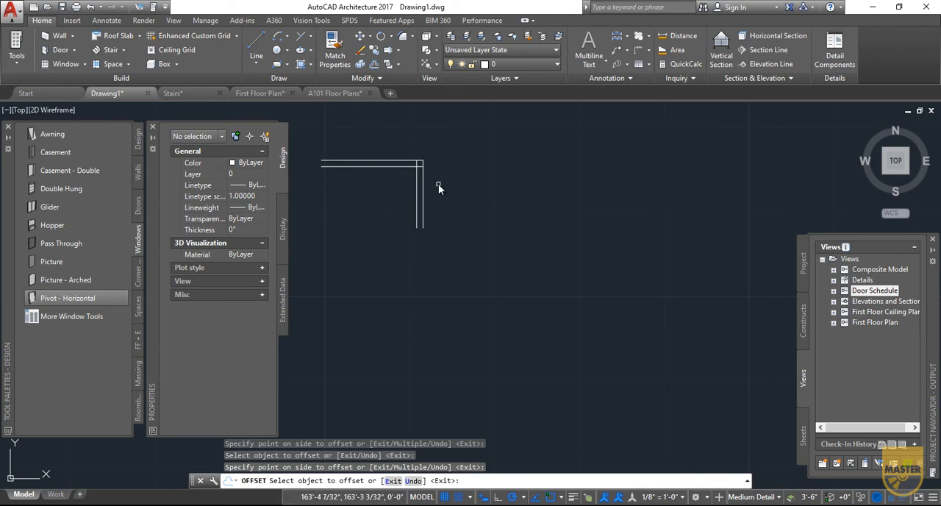
key("Escape")
- Trim the overlapping ends of the two offset lines at the inner wall corner
type("TRIM")
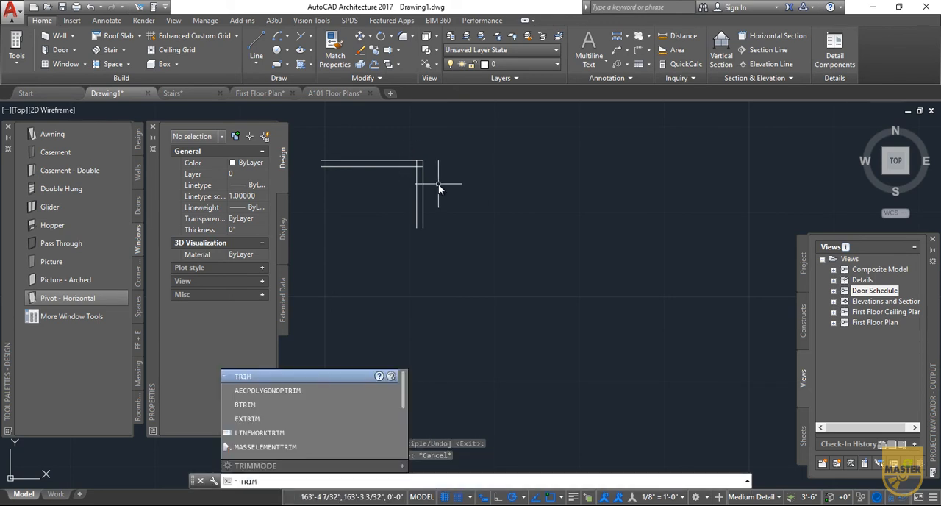
left_click(253, 376)
left_click(437, 141)
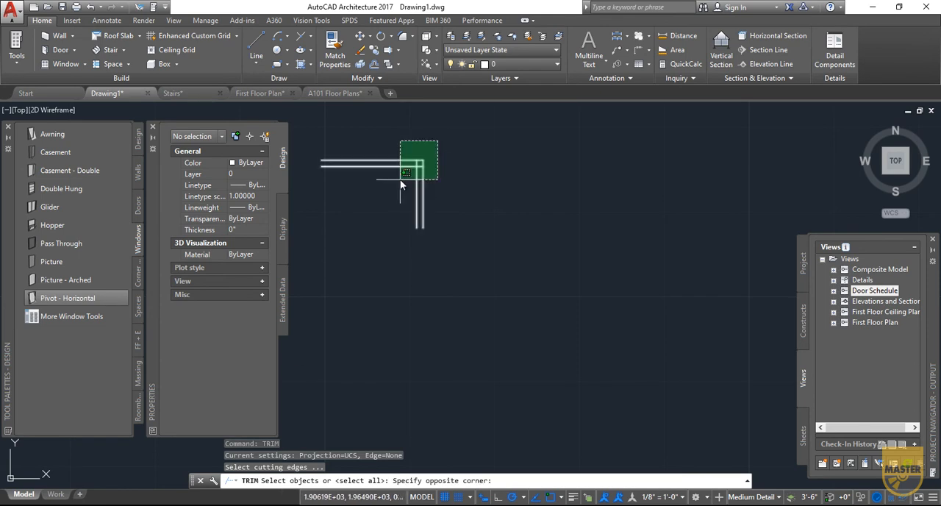
left_click(402, 178)
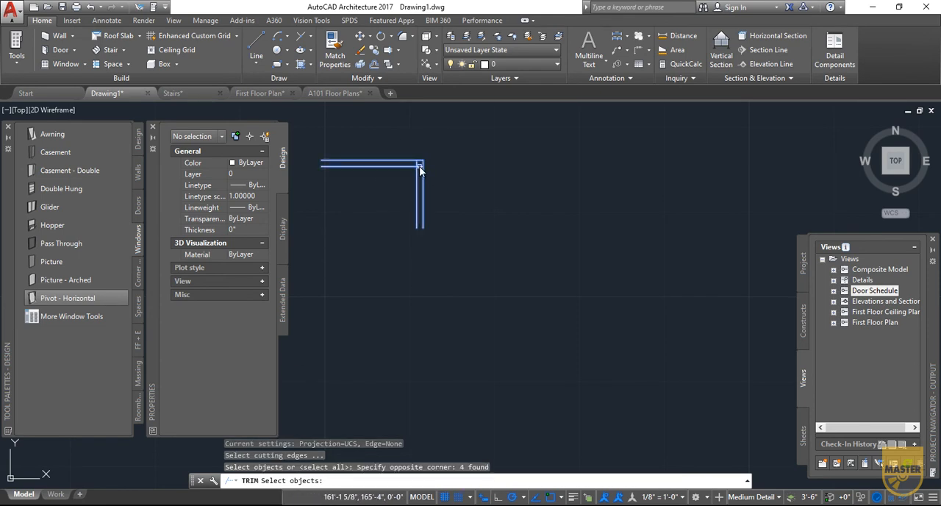
key("Return")
left_click(420, 166)
left_click(417, 164)
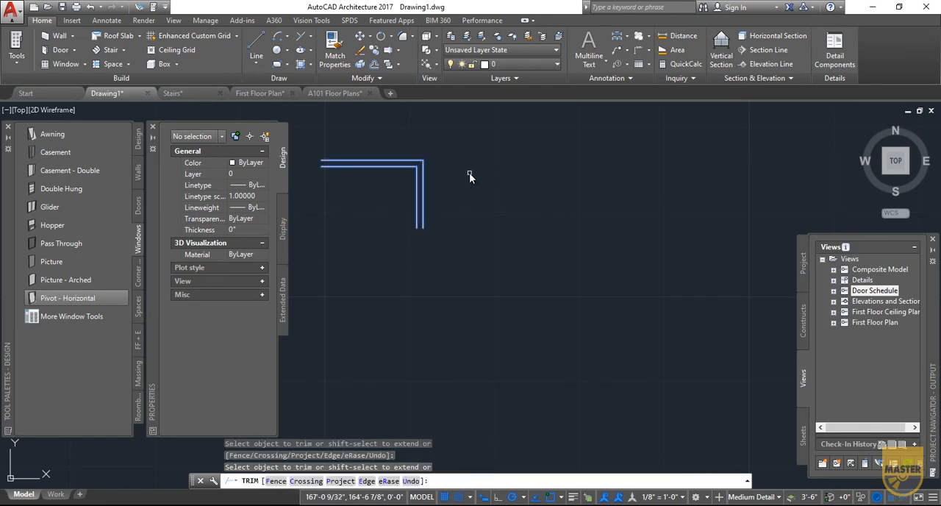
key("Escape")
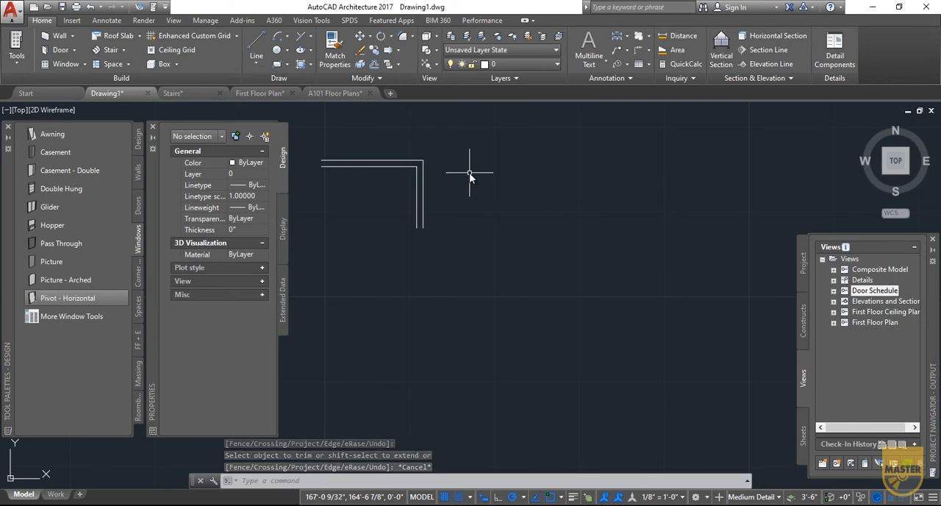
- Draw a 9" line across the horizontal wall's thickness, about 1'-6" left of the inner corner
left_click(255, 46)
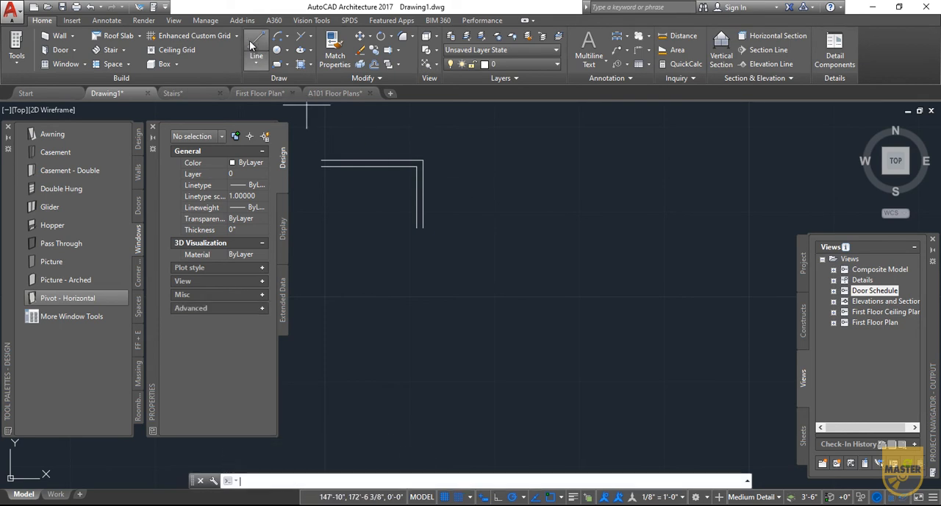
left_click(405, 161)
key("Escape")
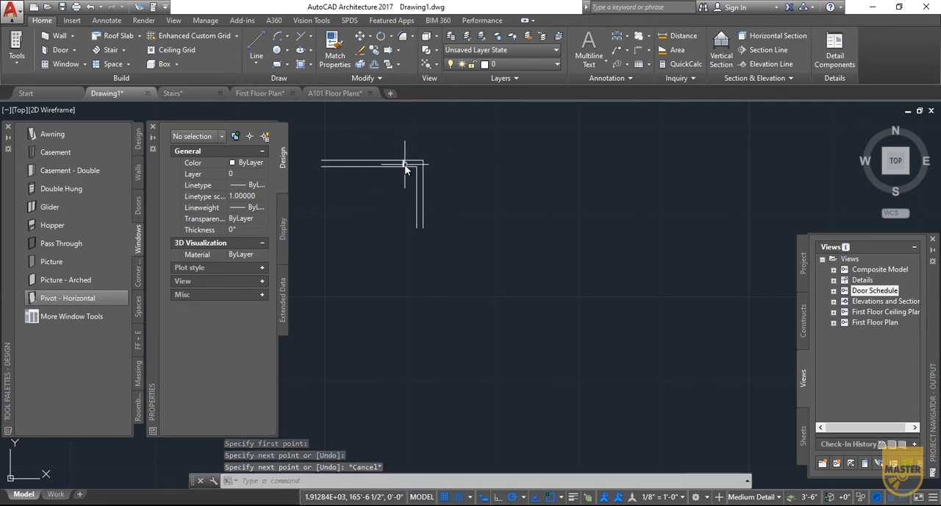
- Offset the short cross line 3' to the left to mark the other side of the door opening
left_click(402, 163)
left_click(374, 65)
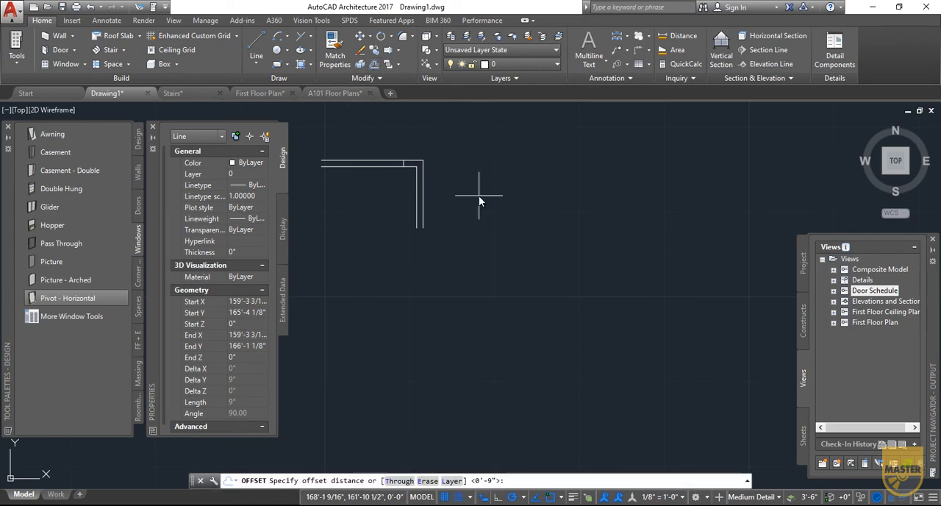
type("3\"")
key("Return")
left_click(320, 202)
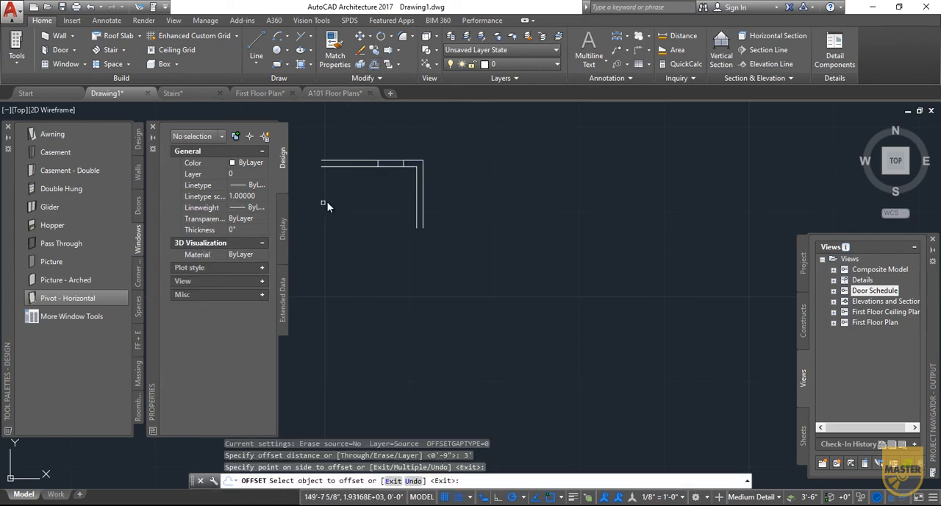
key("Escape")
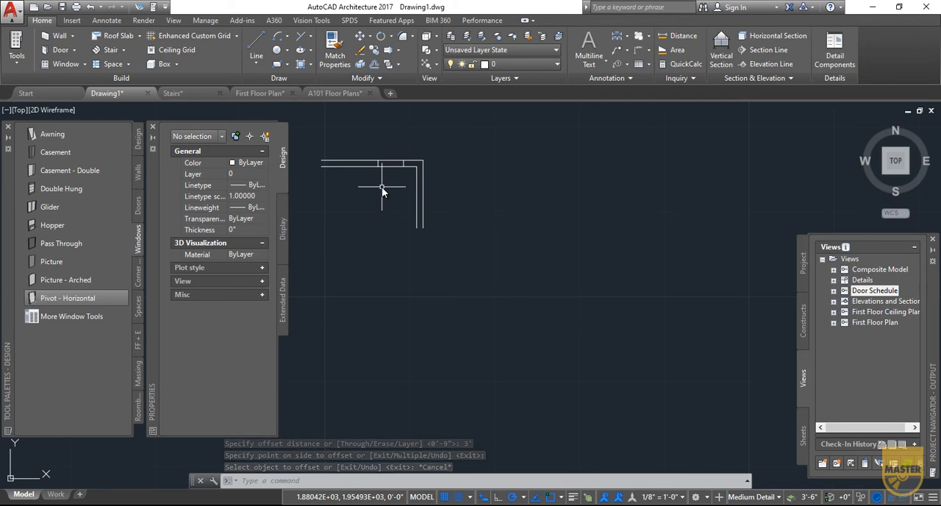
- Trim both wall lines between the two cross lines to cut the door opening
type("tr")
key("Return")
left_click(414, 153)
left_click(364, 190)
key("Return")
left_click(396, 164)
key("Return")
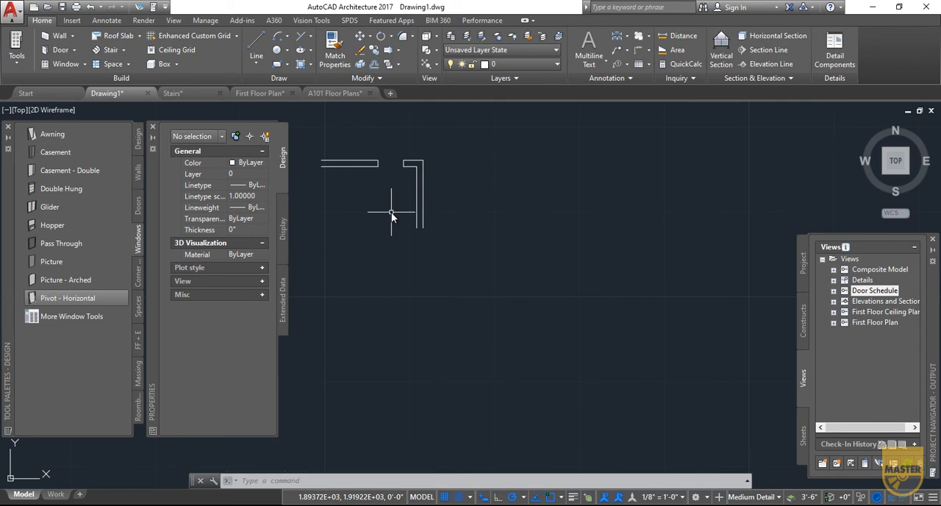
- Draw a door leaf 3' long and 1" thick, running downward from the inner corner of the opening's right jamb
left_click(256, 44)
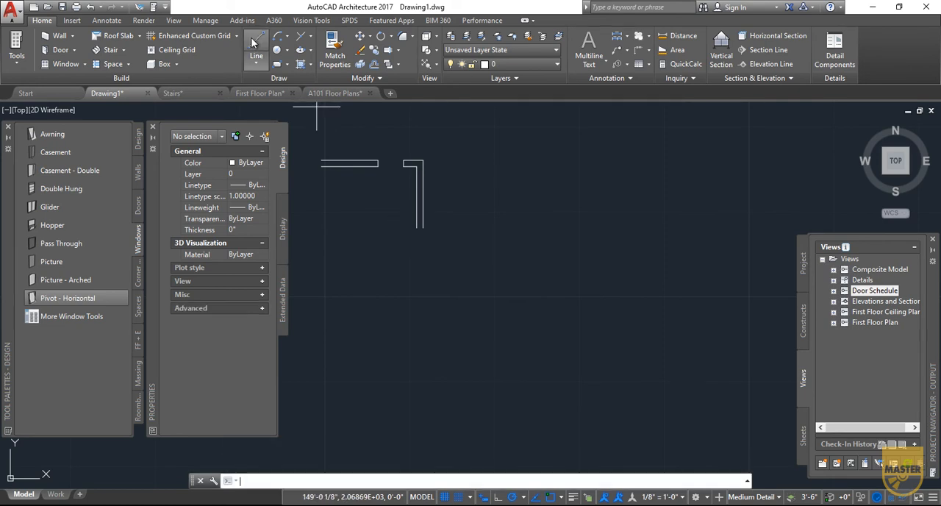
left_click(408, 167)
type("3'")
key("Return")
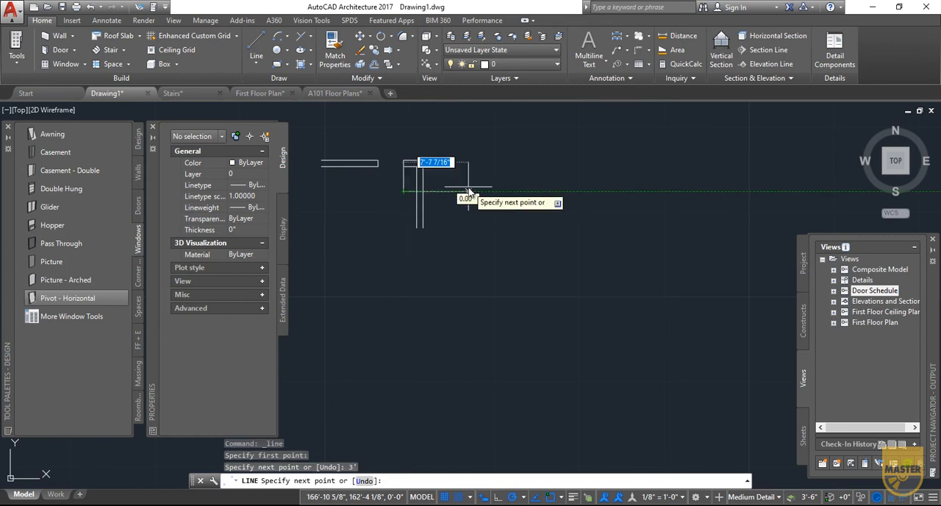
type("1\"")
key("Return")
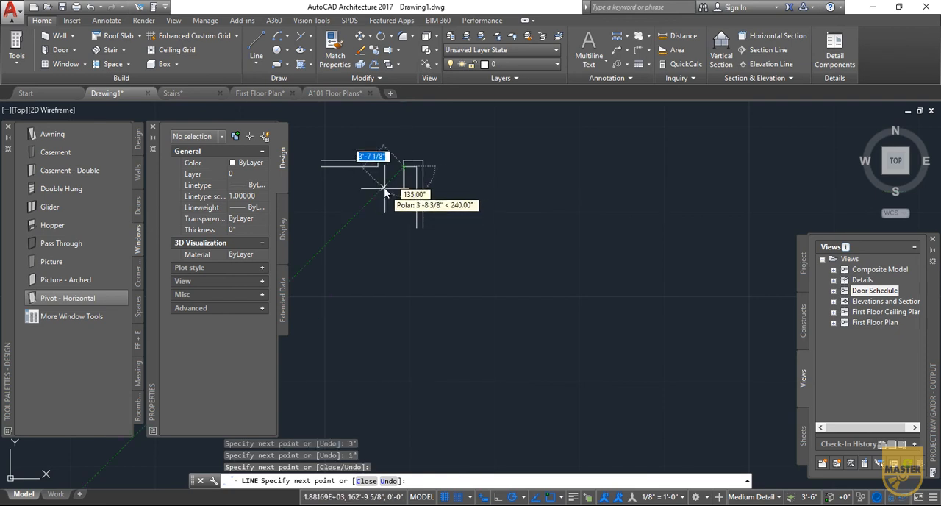
key("Escape")
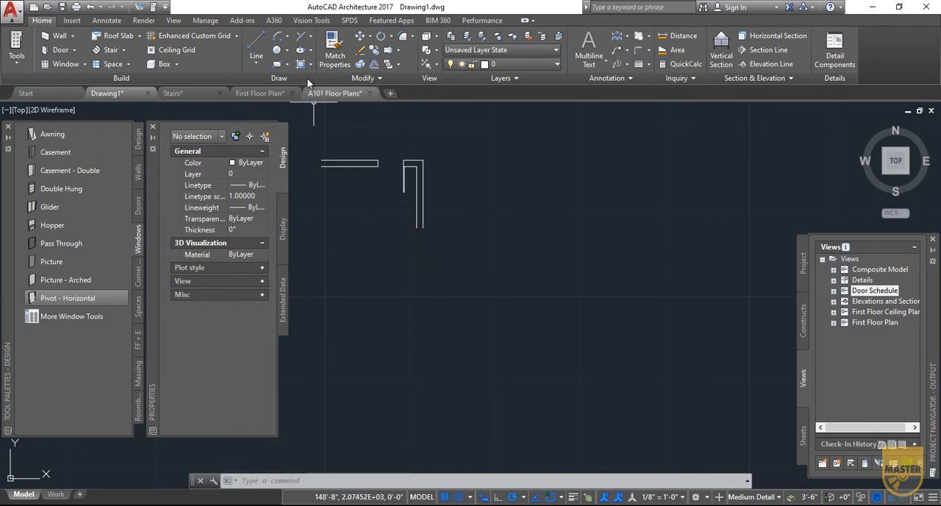
- Draw the door swing as a start-center-end arc from the left jamb to the leaf's free end, centered on the right jamb
left_click(288, 36)
left_click(293, 86)
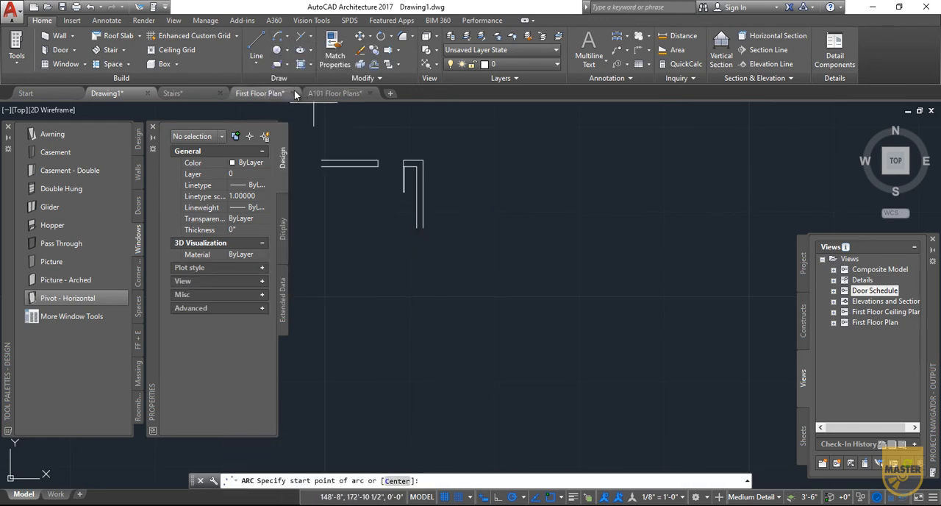
left_click(376, 169)
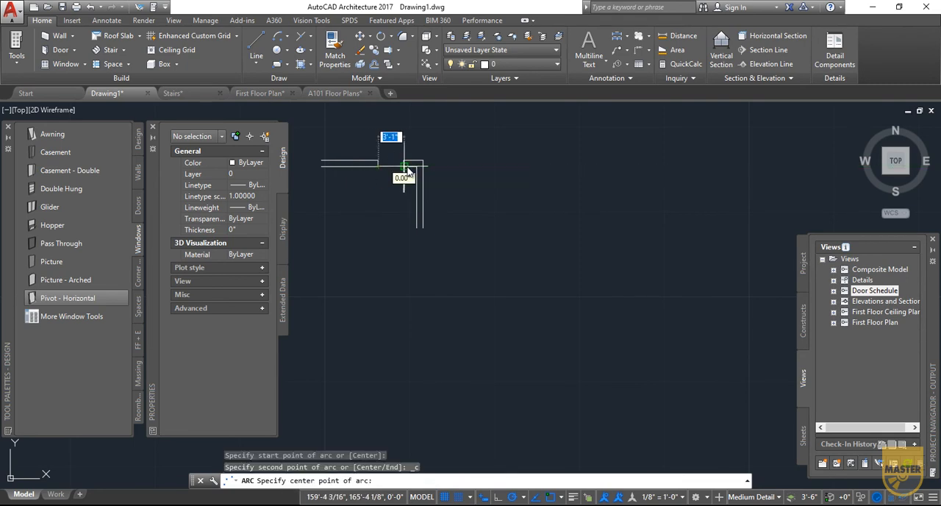
left_click(403, 166)
left_click(403, 192)
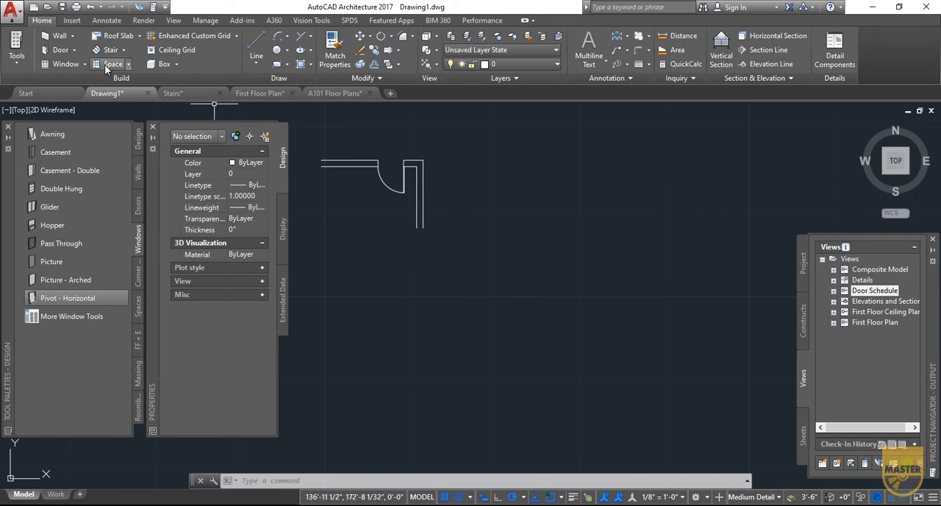
- Add 9" wide wall objects right of the line drawing, running 12' to the right and 8' downward
left_click(61, 42)
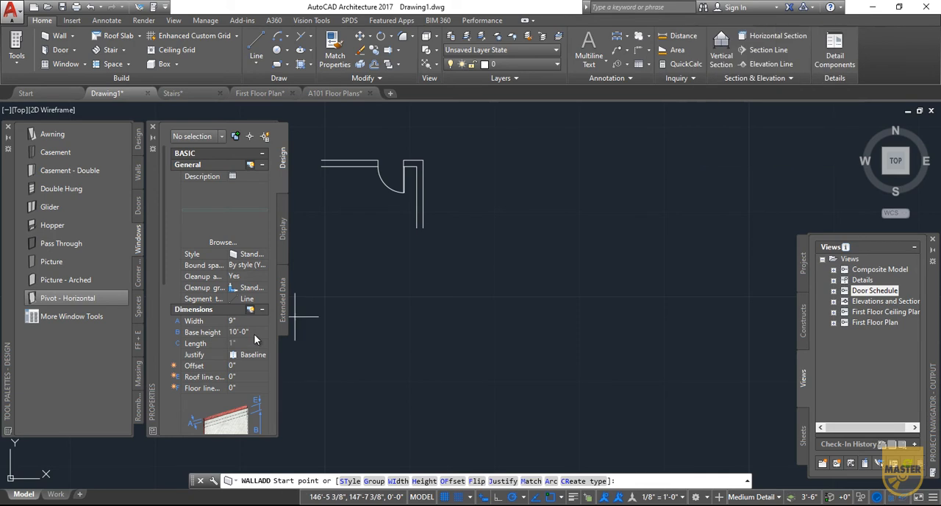
left_click(471, 163)
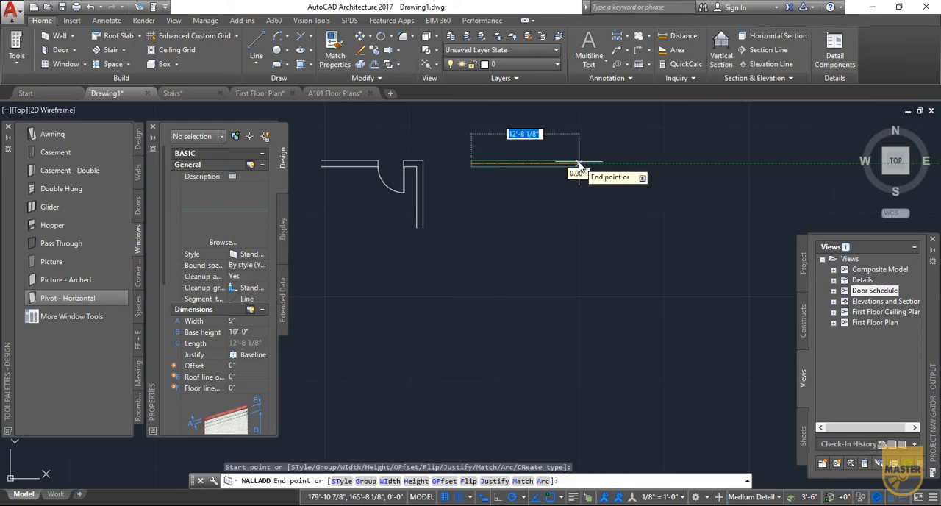
type("12'")
key("Return")
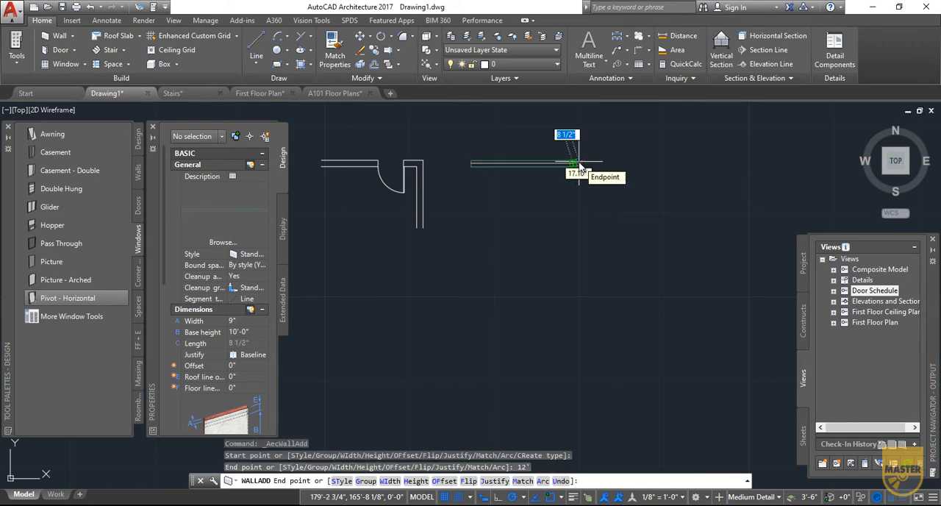
type("8")
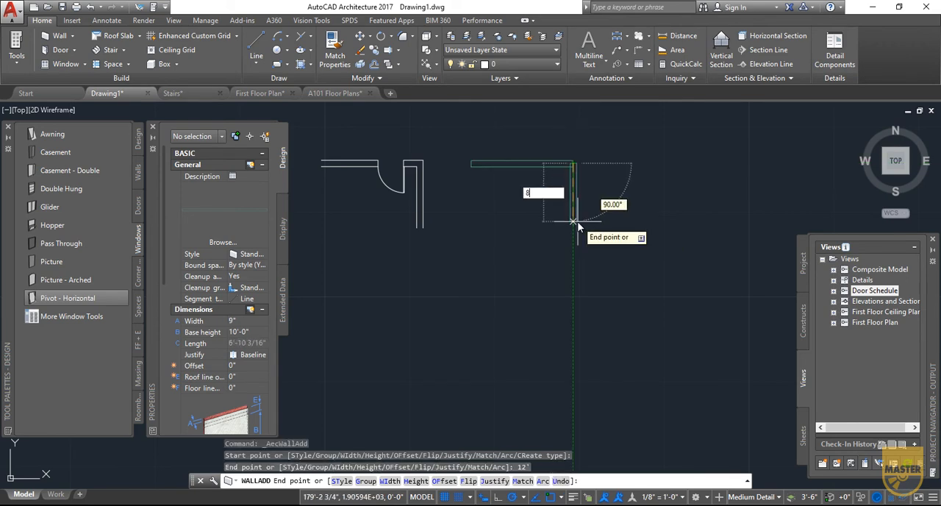
type("'")
key("Return")
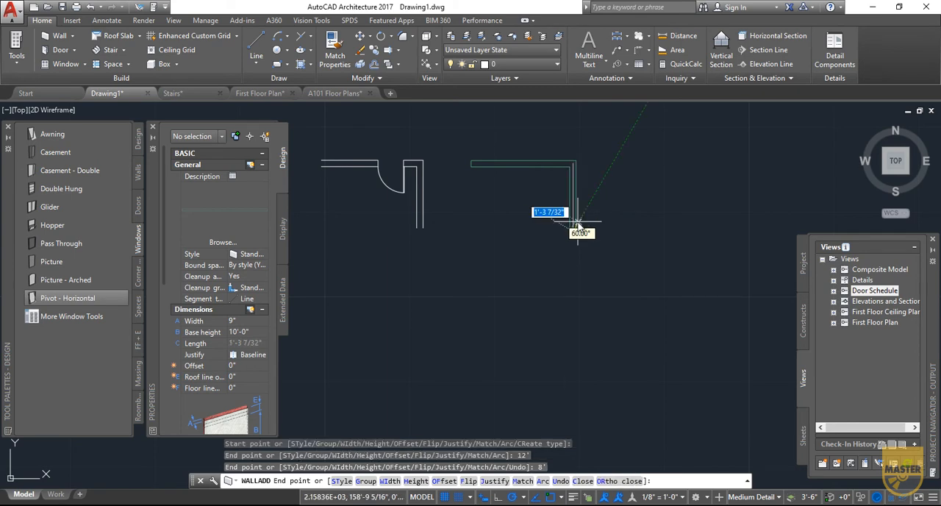
- End the wall run and insert a 3'-0" wide, 7'-0" high Standard door in the horizontal wall near the corner
right_click(641, 248)
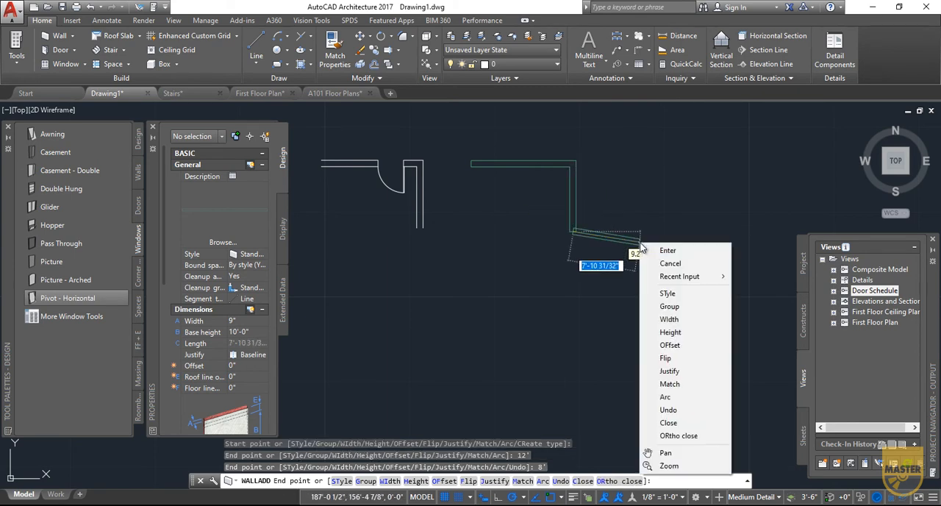
left_click(655, 251)
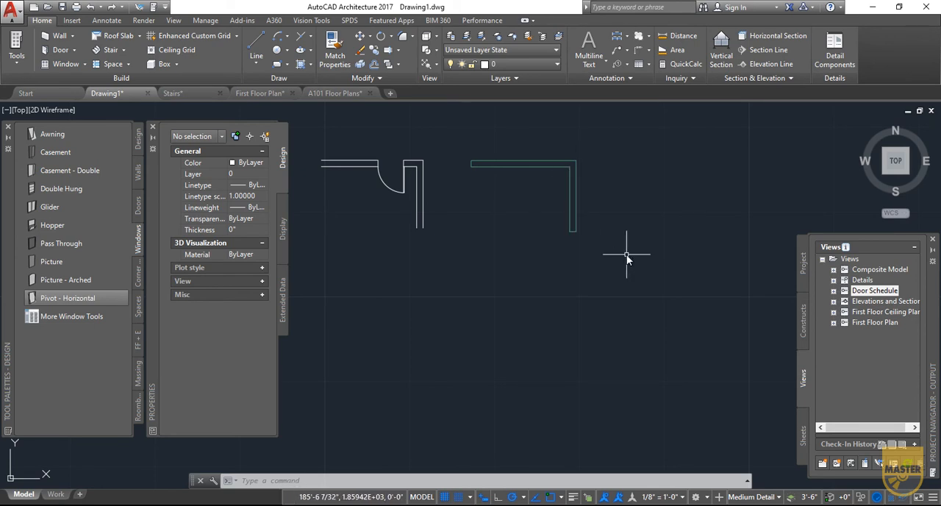
left_click(56, 53)
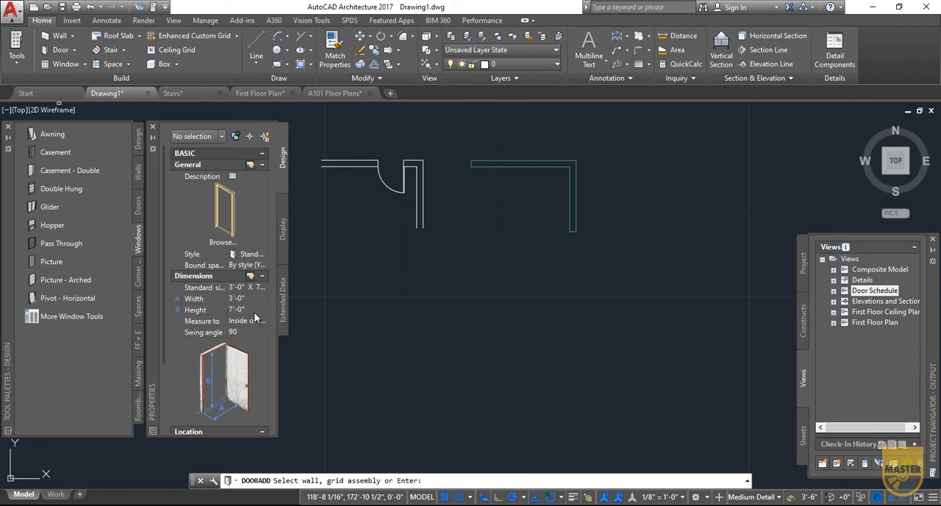
left_click(552, 168)
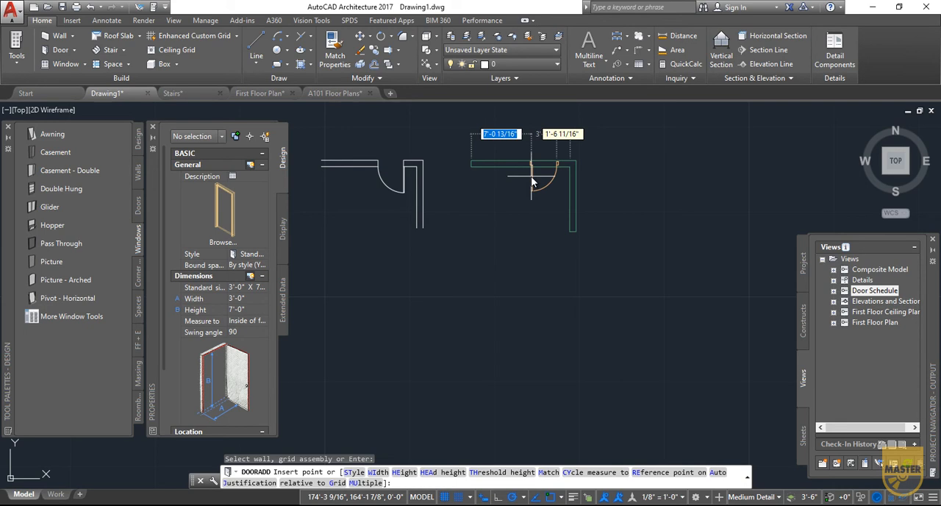
left_click(533, 182)
right_click(519, 249)
left_click(536, 258)
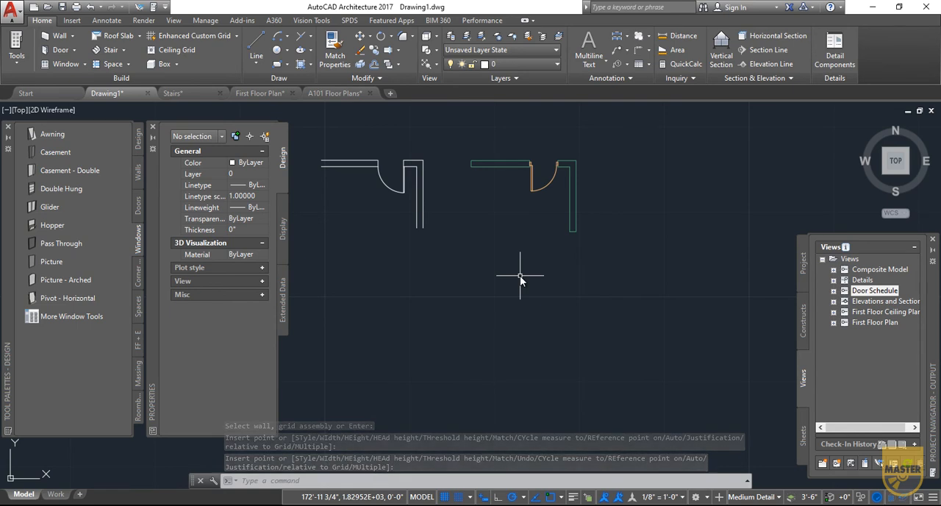
- Flip the door object so it hinges on the jamb nearest the wall corner and swings toward the inside
left_click(535, 186)
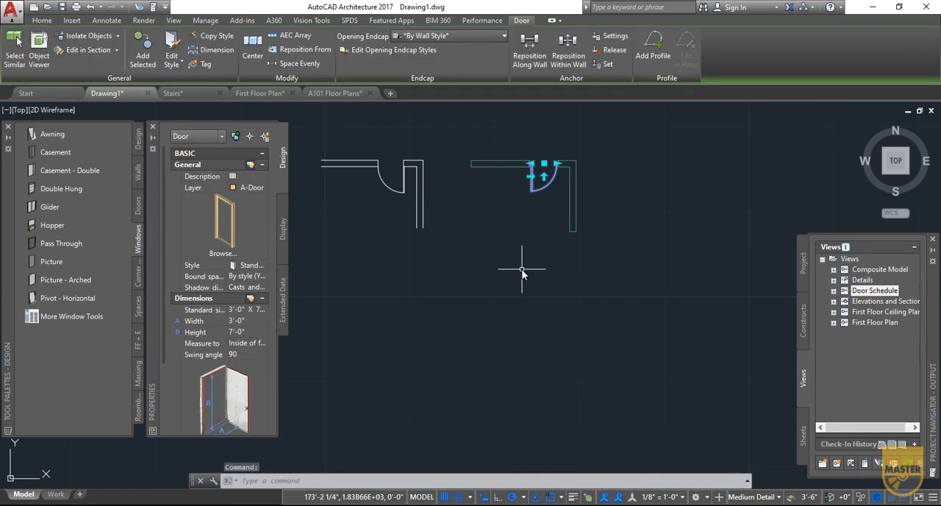
left_click(532, 176)
left_click(544, 177)
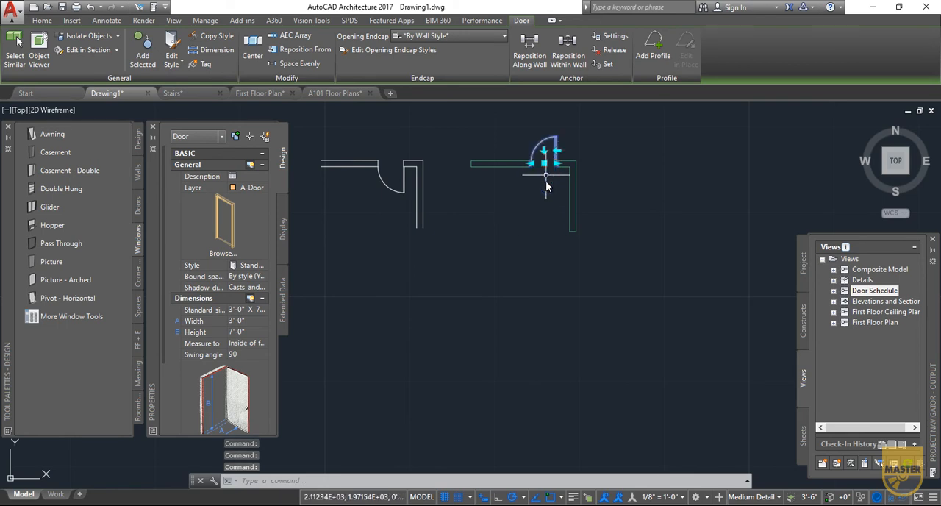
left_click(544, 151)
key("Escape")
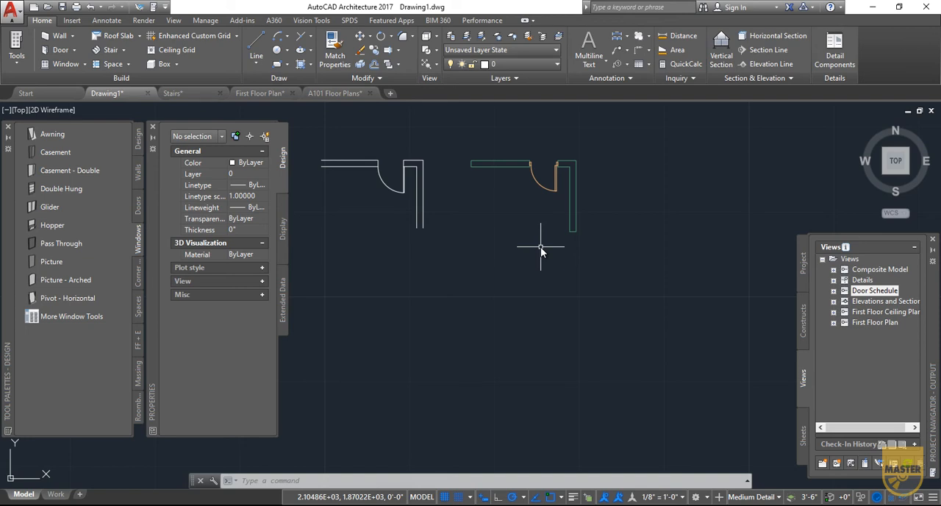
- Slide the door object along the horizontal wall to just inside the wall's free left end
left_click(555, 190)
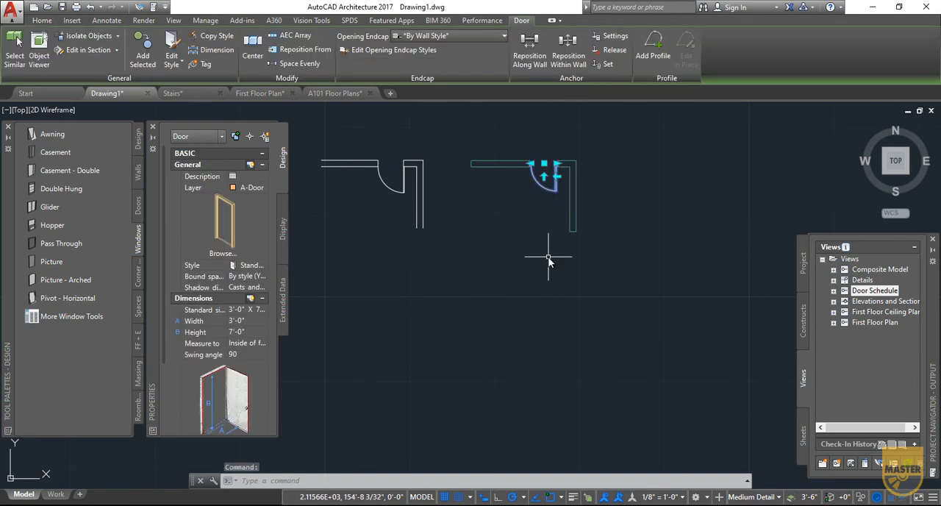
left_click(543, 163)
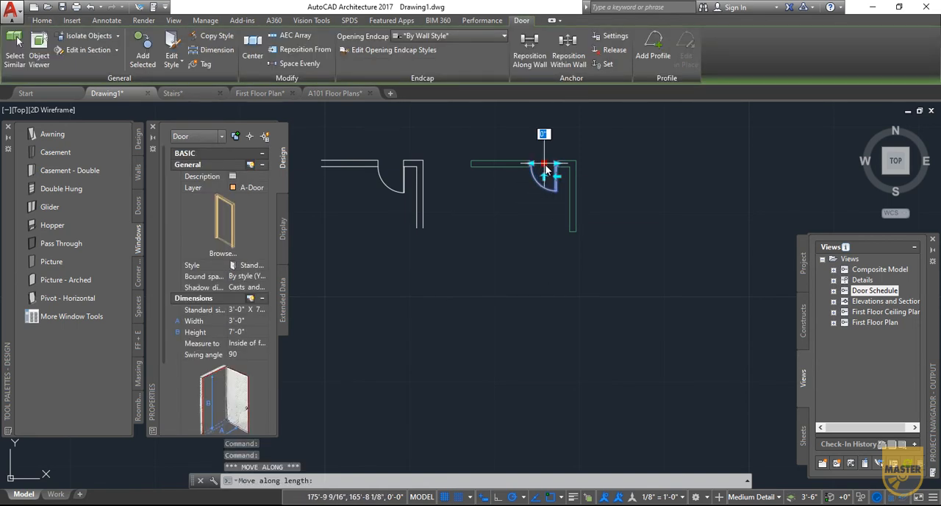
left_click(491, 164)
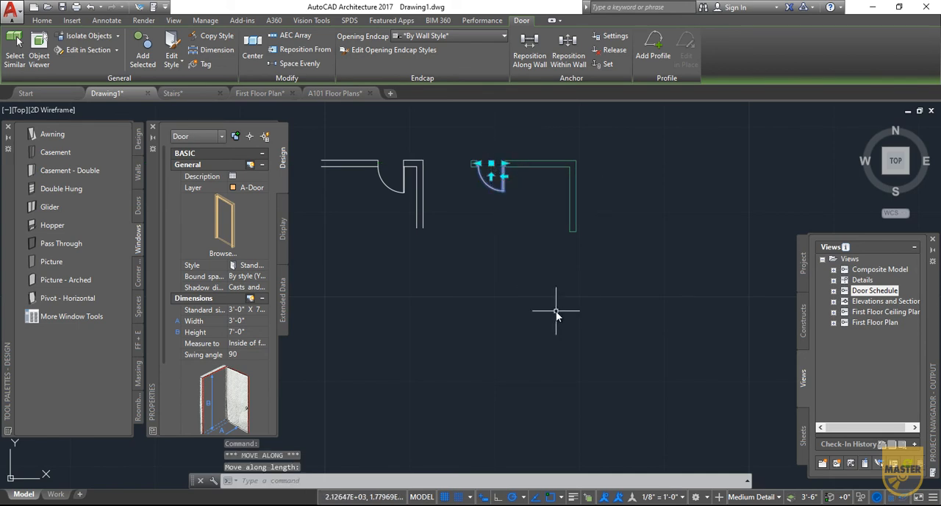
key("Escape")
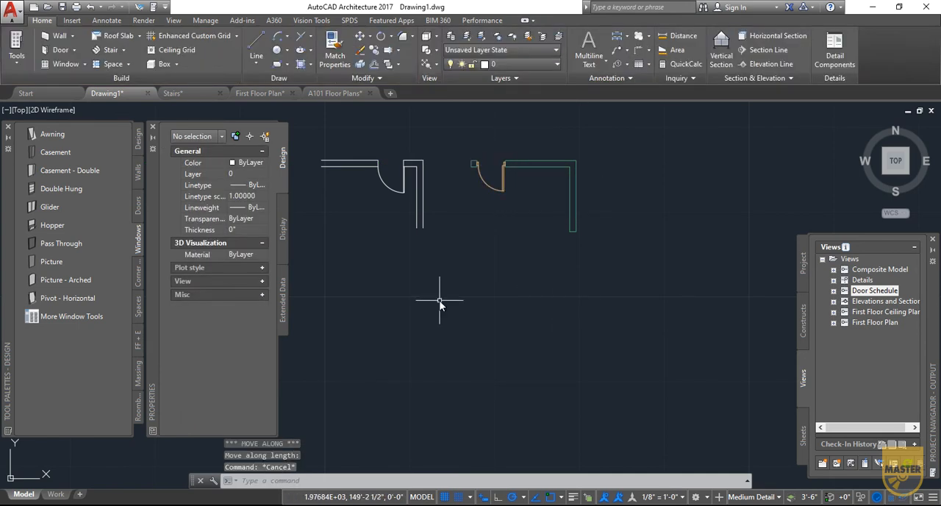
- Move the line-drawn door, its swing arc and both jamb lines left along the 2D wall with the Move command
left_click(372, 151)
left_click(410, 207)
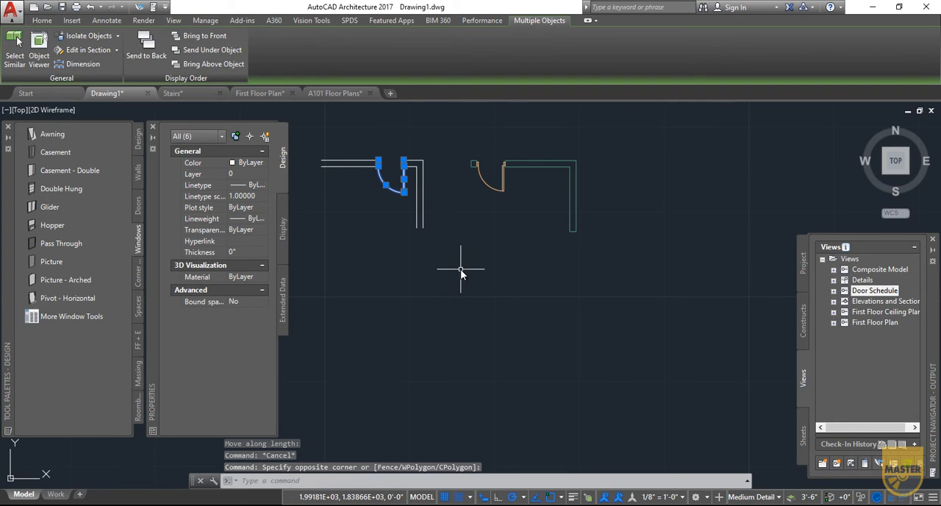
type("MOVE")
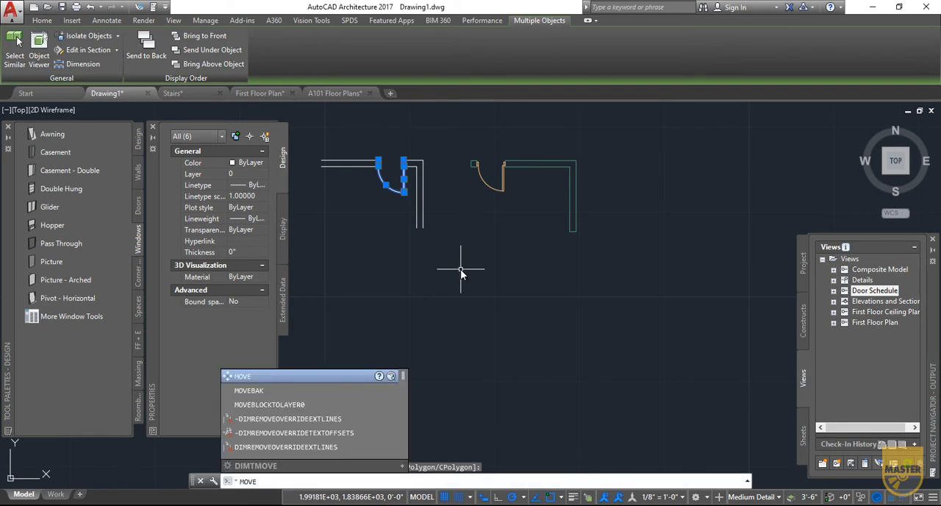
key("Return")
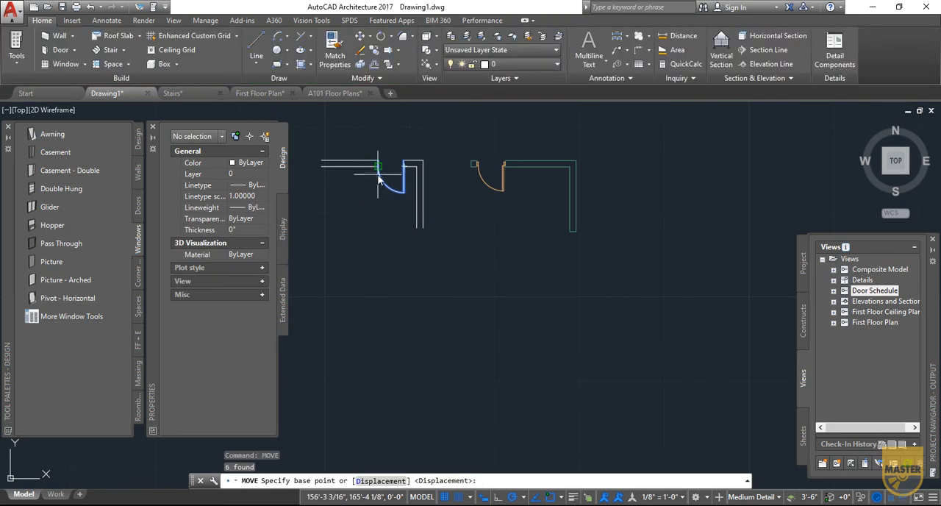
left_click(379, 181)
left_click(338, 154)
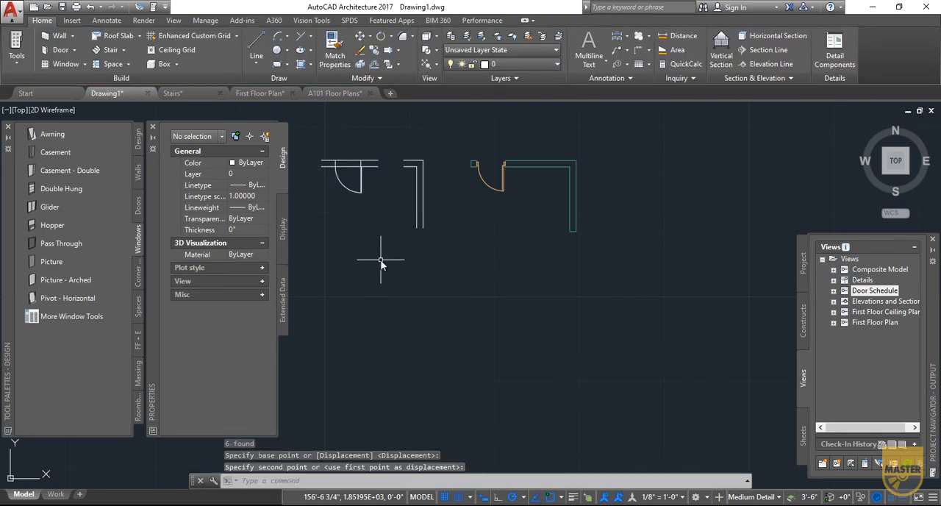
key("Escape")
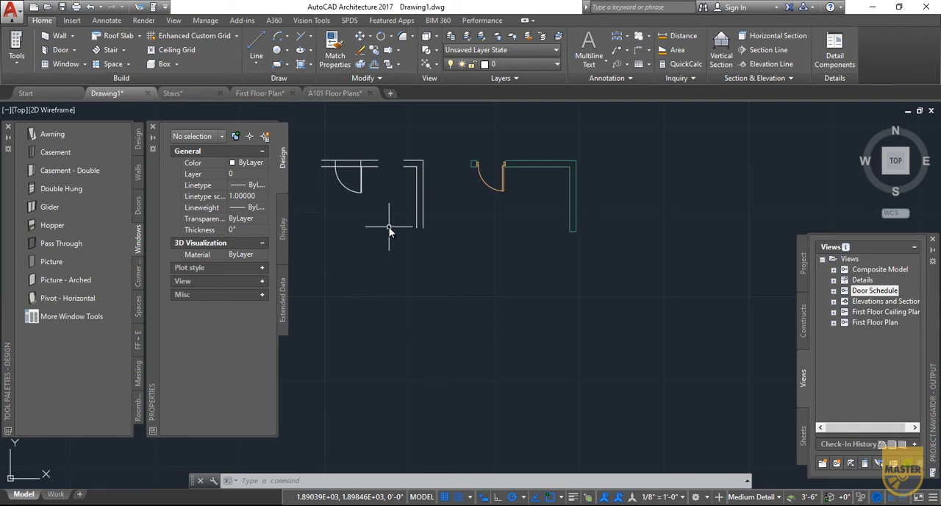
- View the line drawing and the wall and door objects from the southwest isometric direction
mouse_move(893, 180)
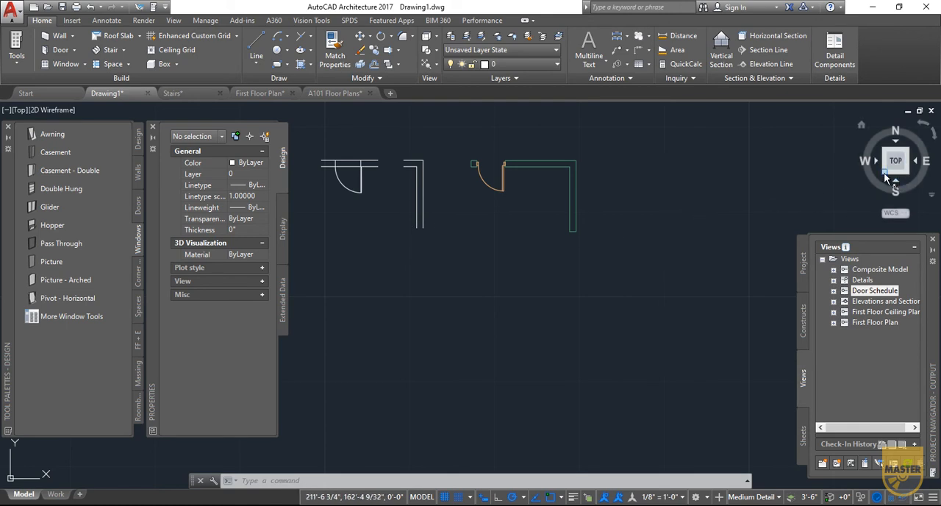
left_click(884, 172)
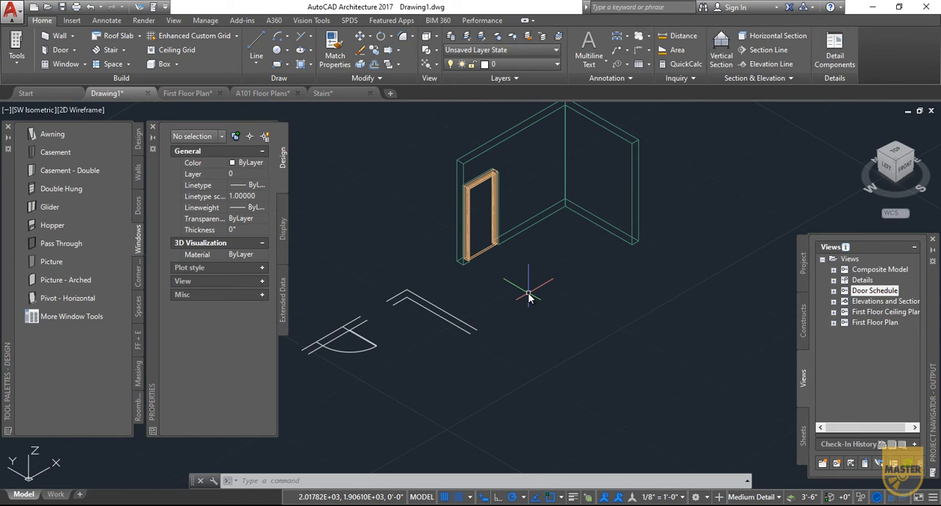
- Switch to the Stairs drawing and add a multi-landing stair, 3'-8" wide and 10'-0" high, with two offset upward flights in the large room
left_click(340, 93)
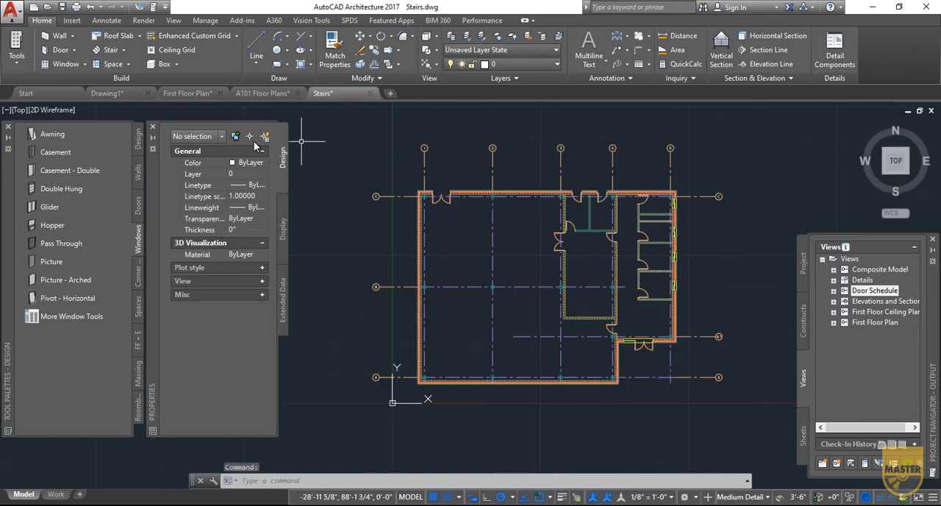
left_click(106, 51)
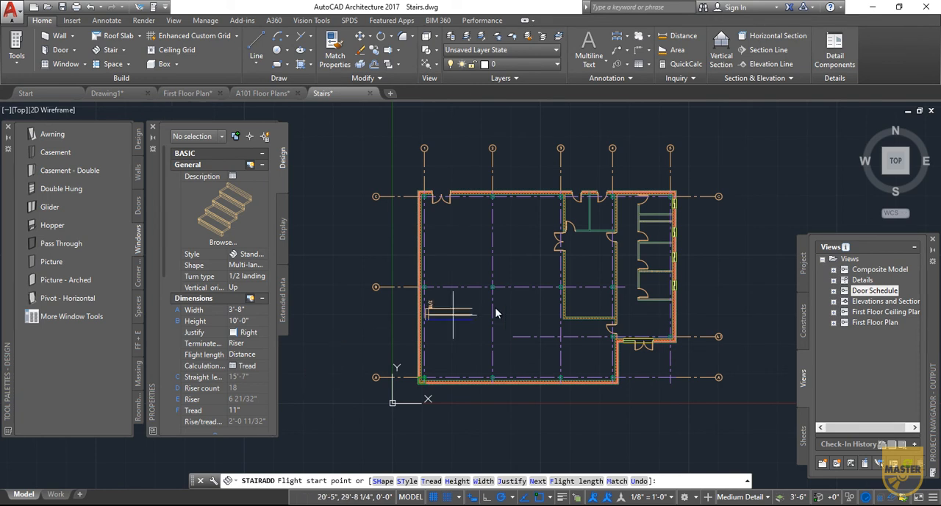
left_click(517, 324)
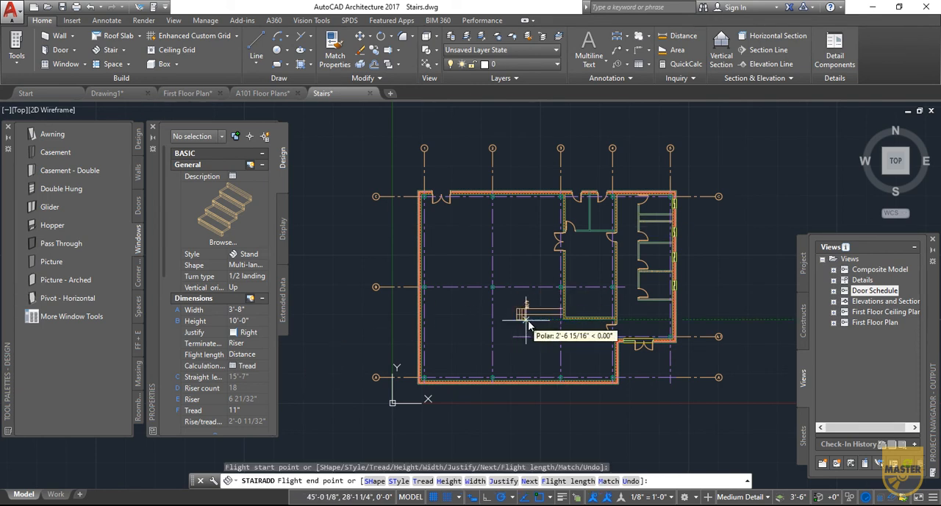
left_click(518, 297)
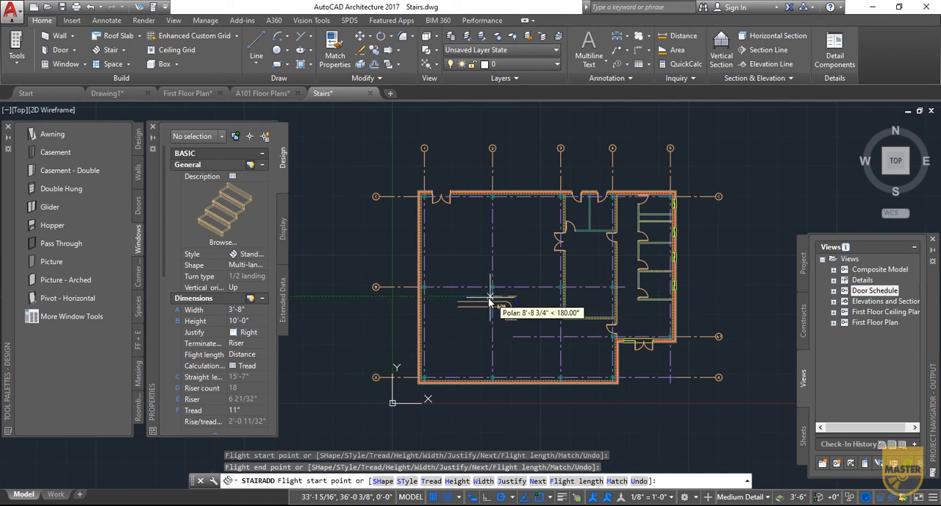
left_click(485, 298)
left_click(483, 263)
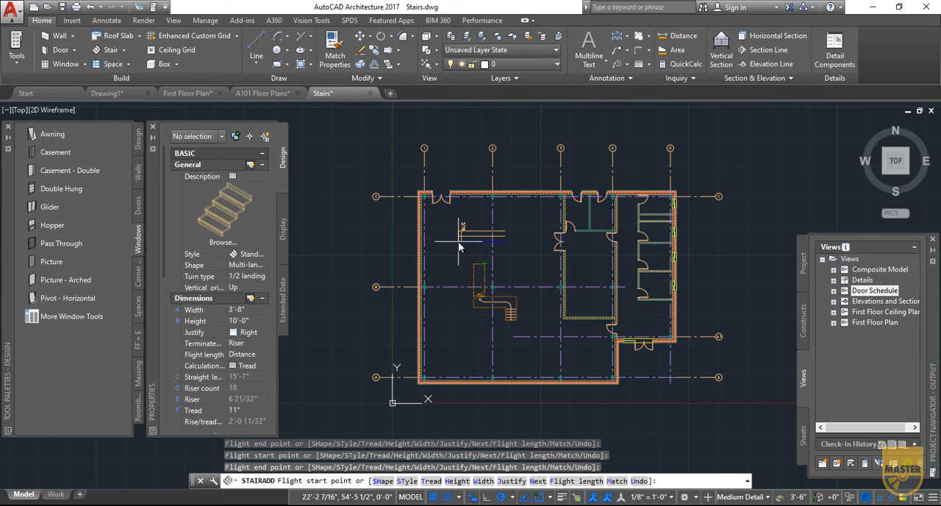
key("Escape")
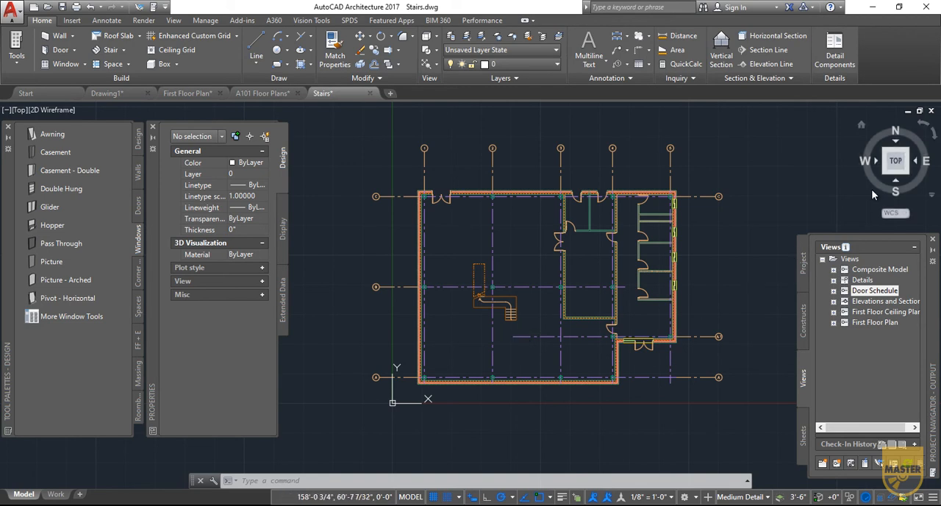
- Show the building in southwest isometric view and attach a Standard railing with a 2" side offset to the new stair
left_click(885, 172)
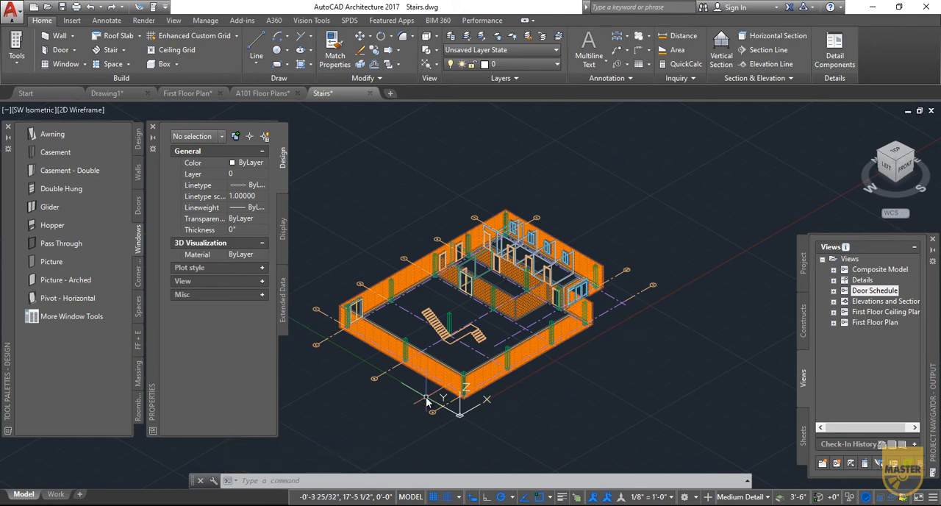
scroll(444, 363, "up", 4)
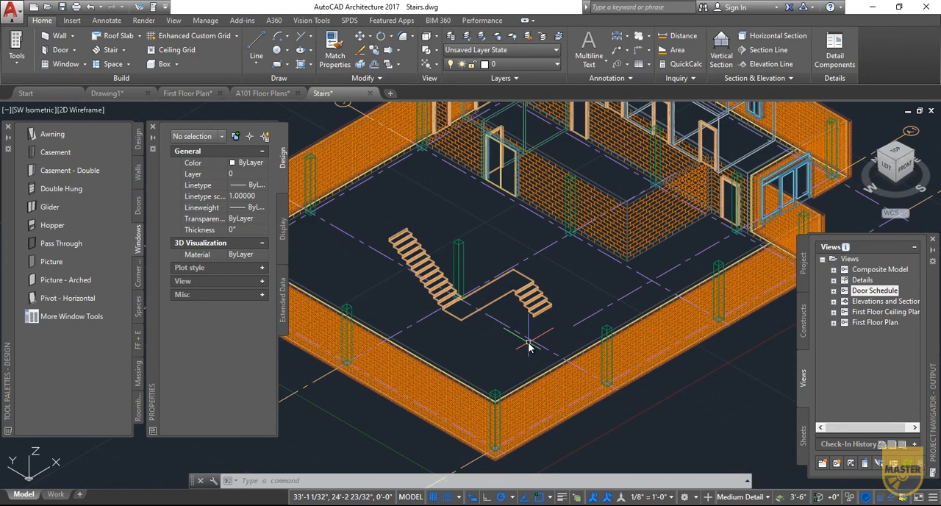
left_click(124, 49)
left_click(122, 93)
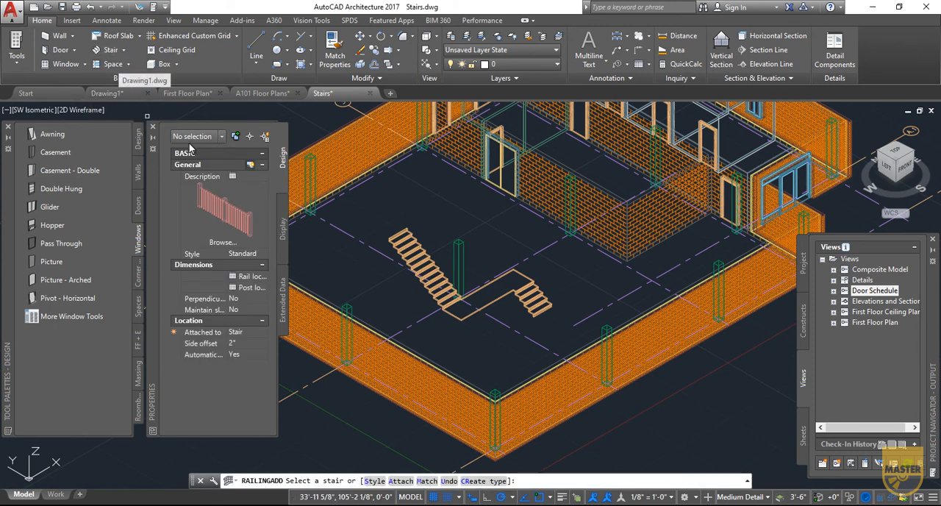
left_click(479, 315)
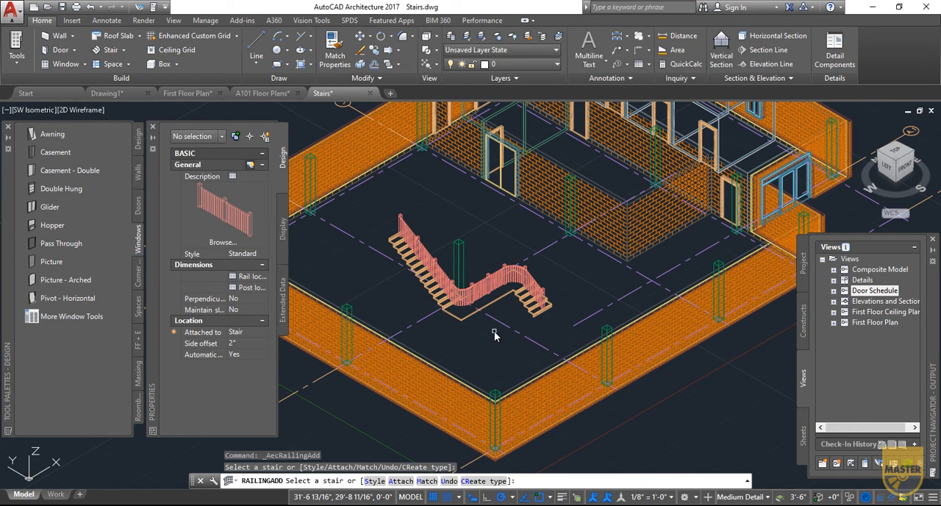
key("Escape")
- Change the railing's anchor so it is justified to the Left of the stair
left_click(492, 291)
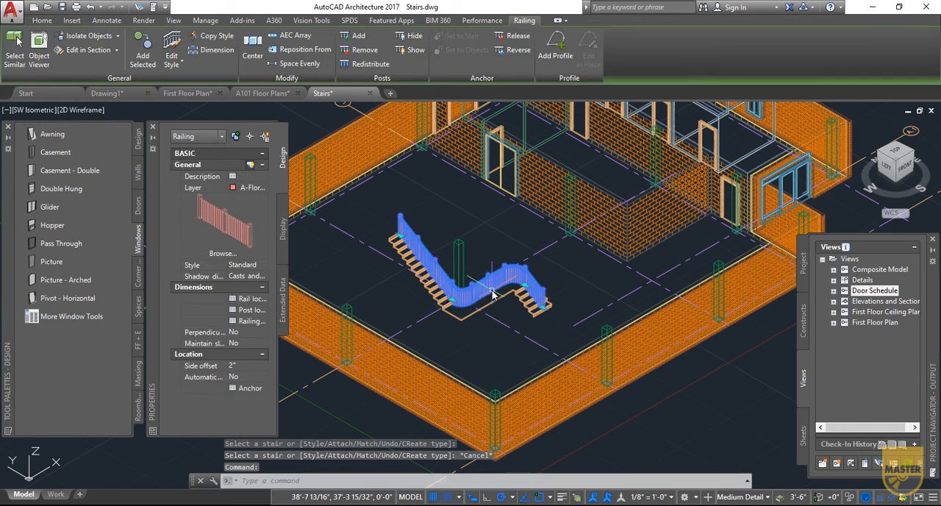
left_click(250, 387)
left_click(556, 198)
left_click(547, 220)
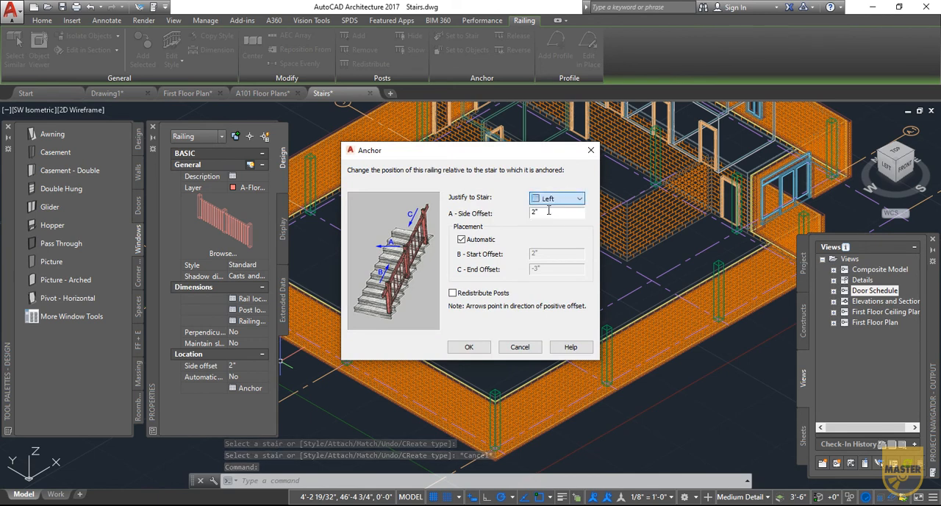
left_click(471, 346)
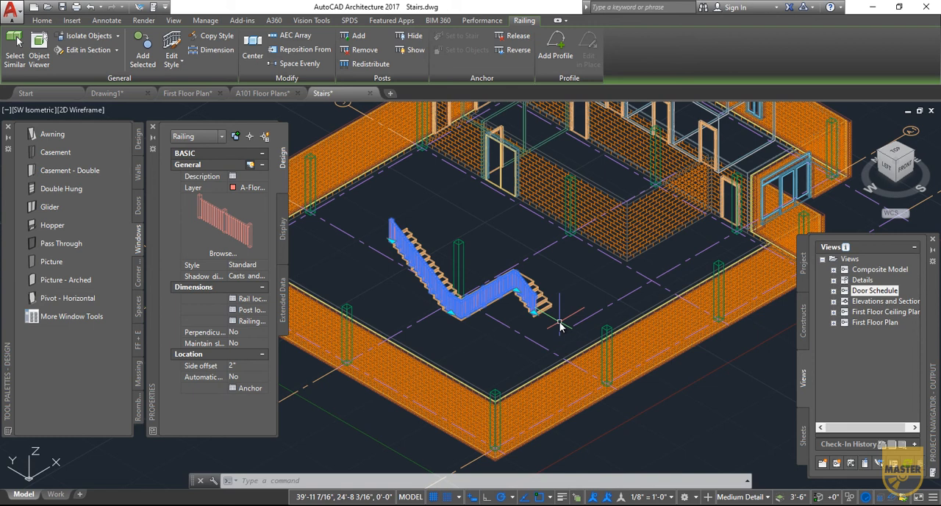
key("Escape")
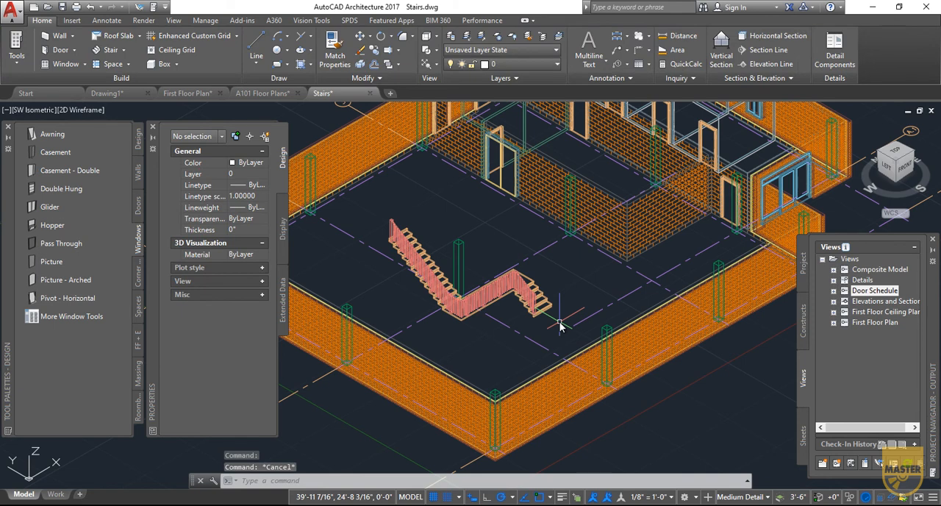
- Place a four-way elevation callout around the entire first floor plan, generating titled elevations in the current drawing beside it at 1/8" = 1'-0"
scroll(560, 325, "down", 3)
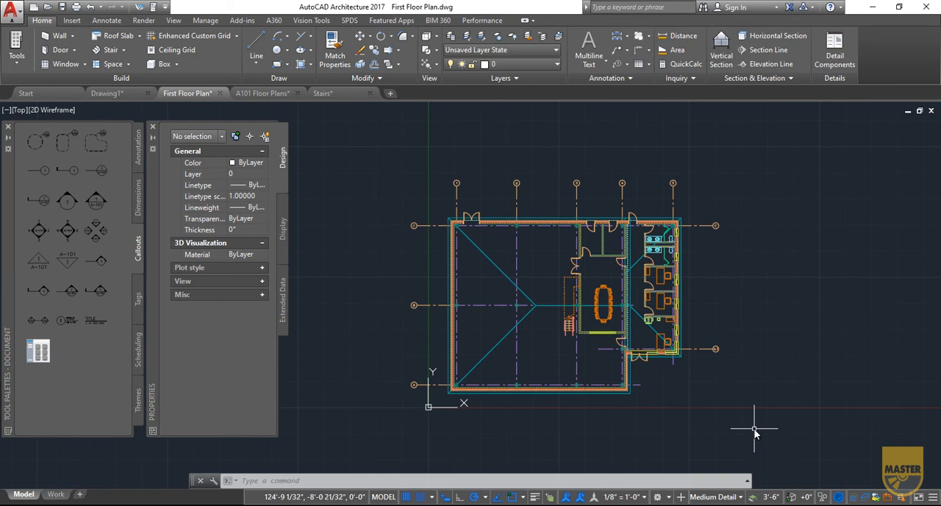
left_click(93, 230)
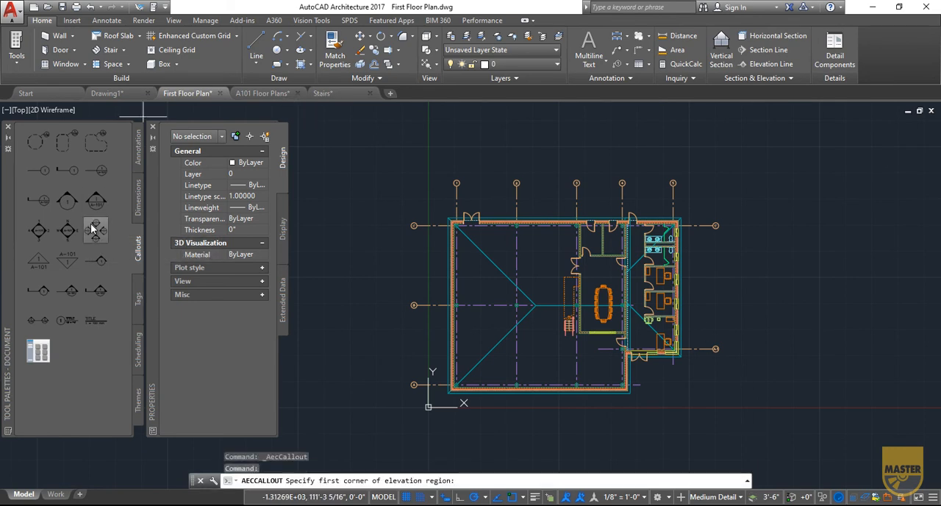
left_click(391, 159)
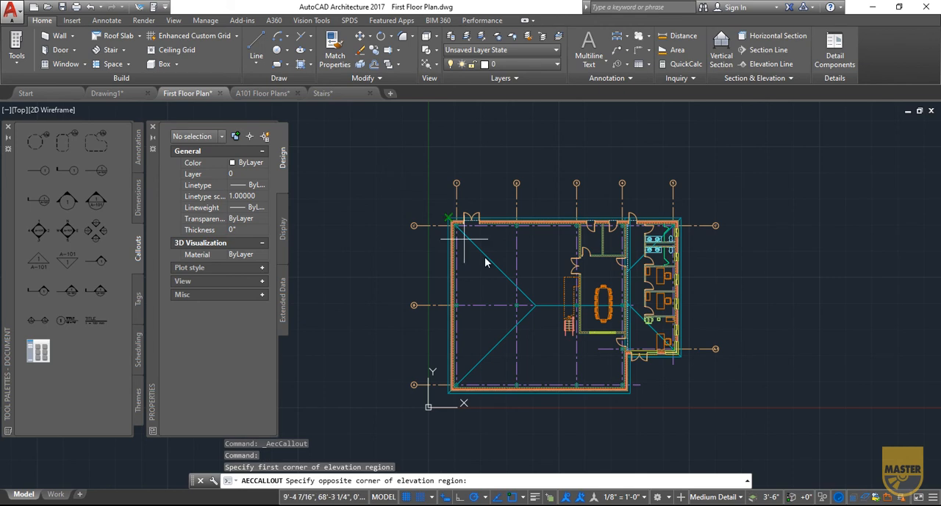
left_click(740, 432)
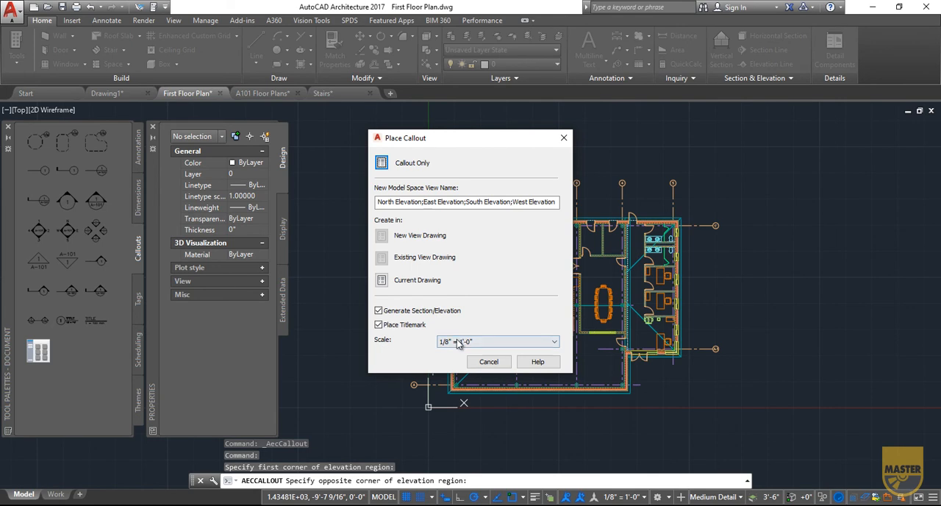
left_click(423, 281)
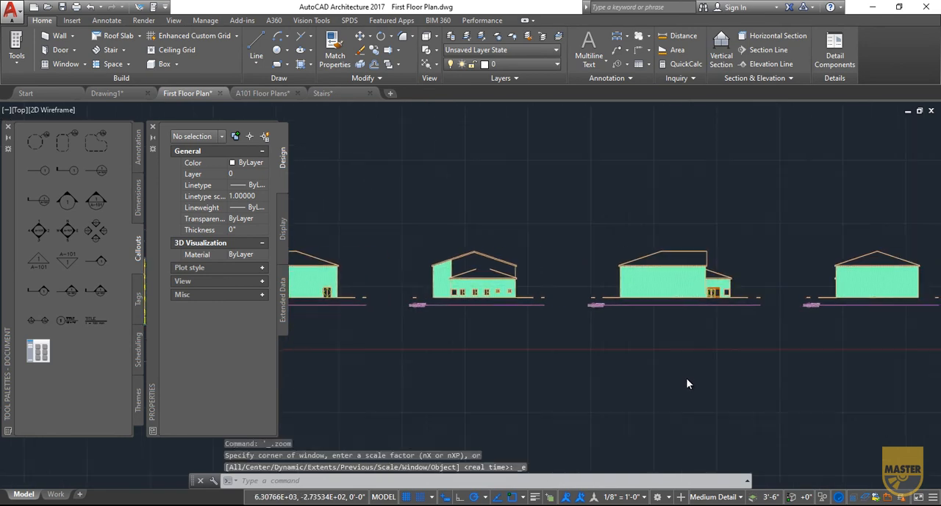
middle_click(717, 340)
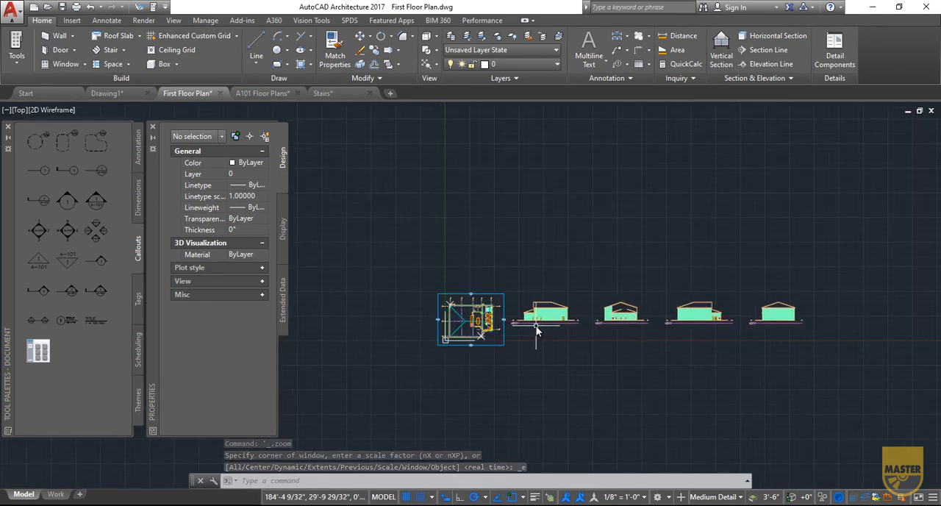
scroll(537, 331, "up", 4)
scroll(536, 330, "up", 5)
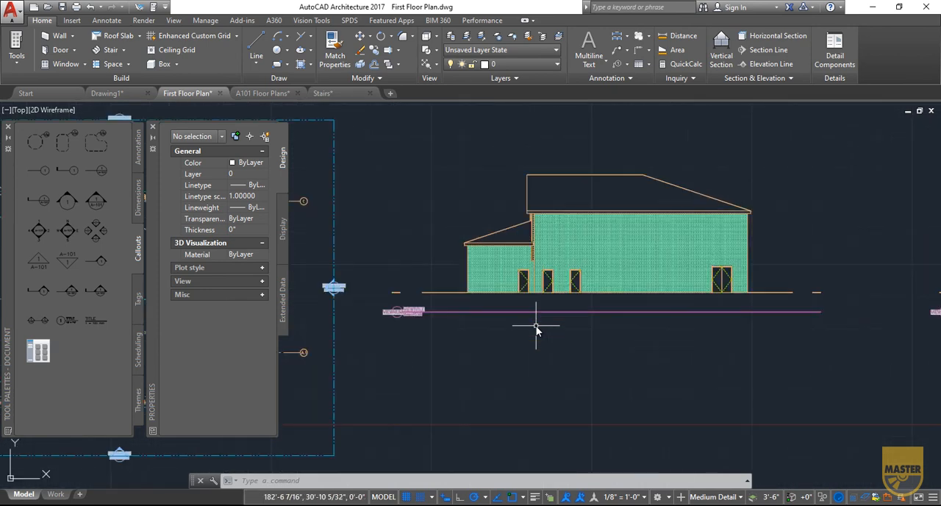
scroll(595, 336, "down", 5)
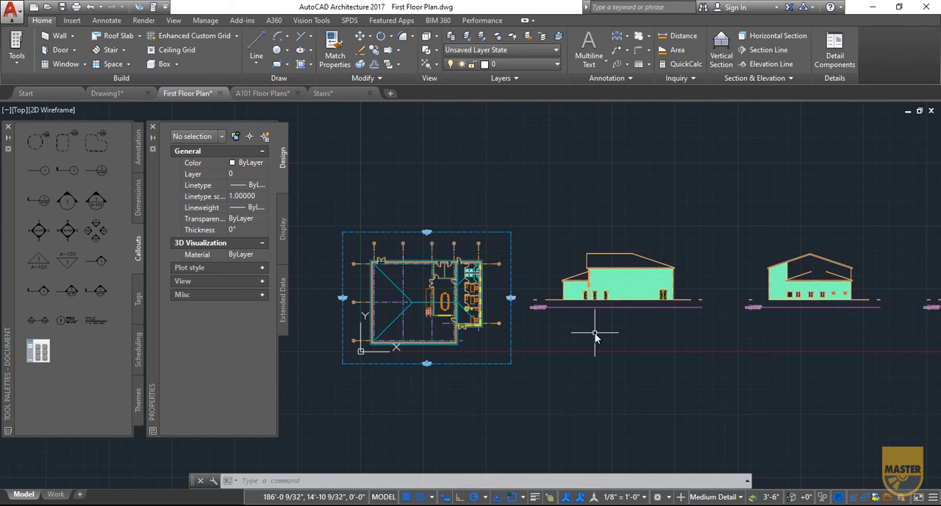
- Cut a horizontal section through the middle of the floor plan, looking north, and generate it in the current drawing below the first elevation
left_click(88, 294)
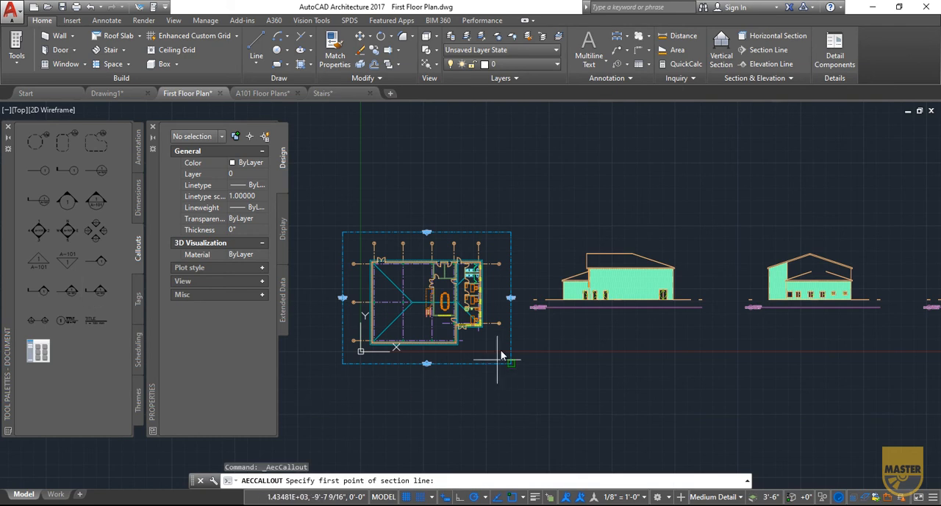
left_click(514, 308)
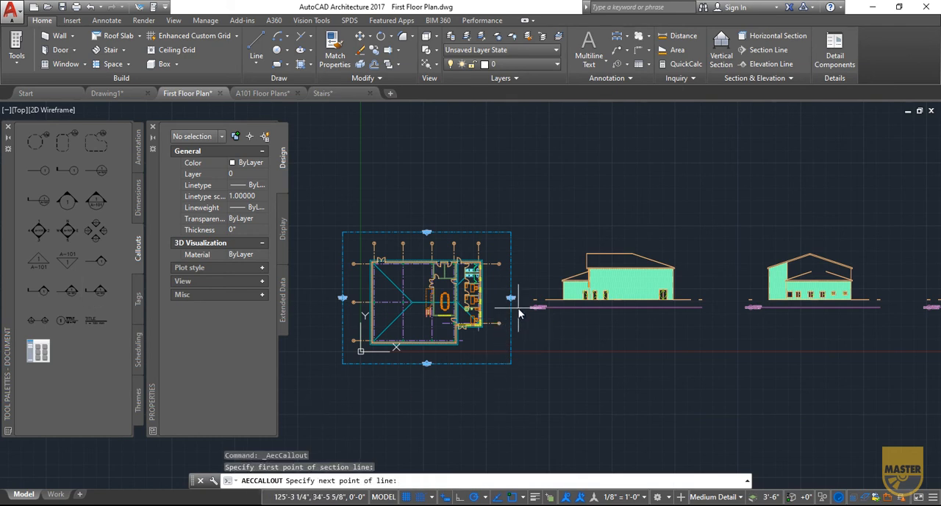
left_click(316, 307)
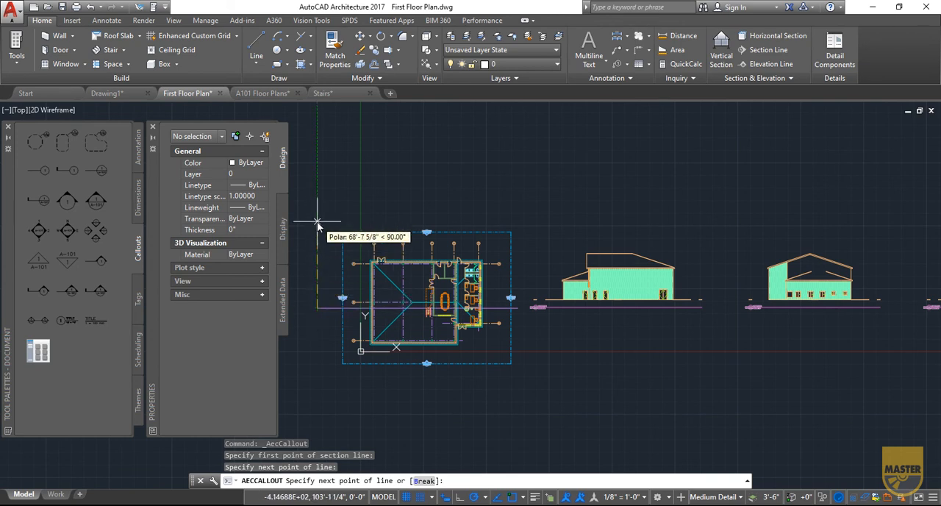
key("Return")
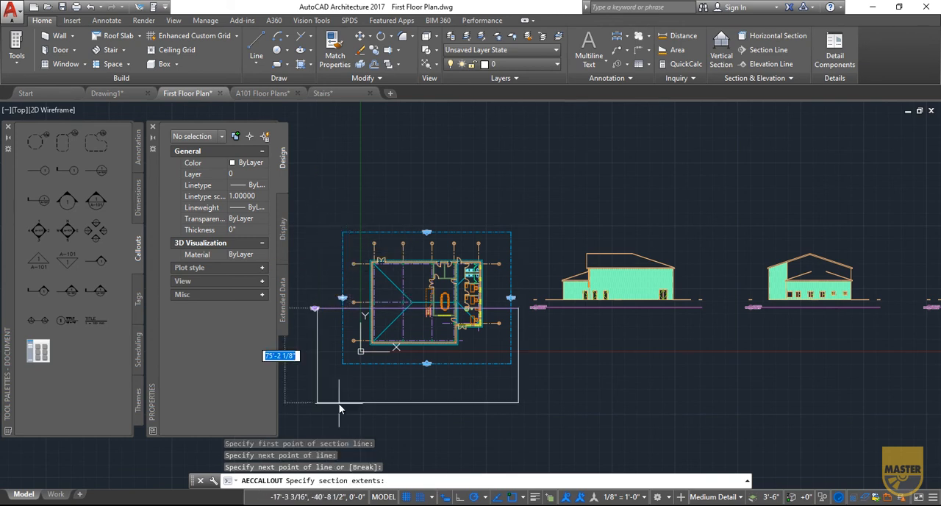
left_click(332, 211)
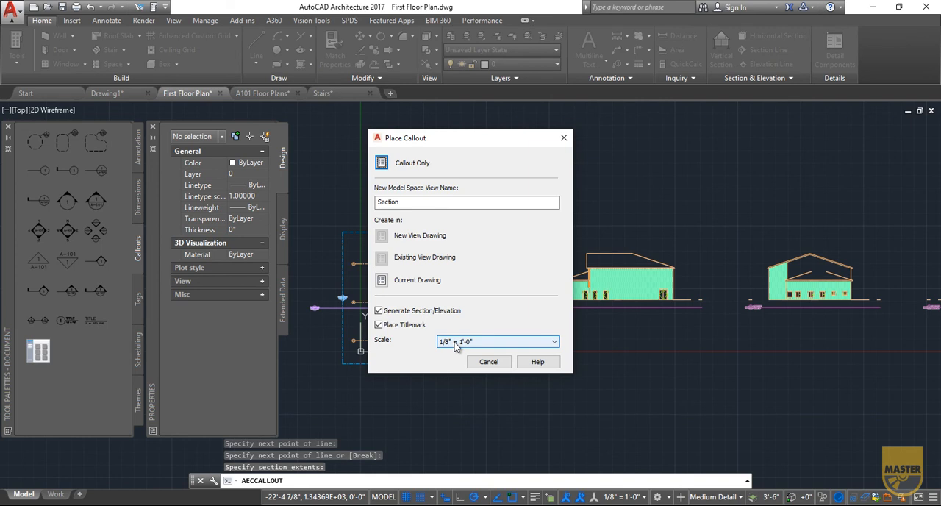
left_click(381, 280)
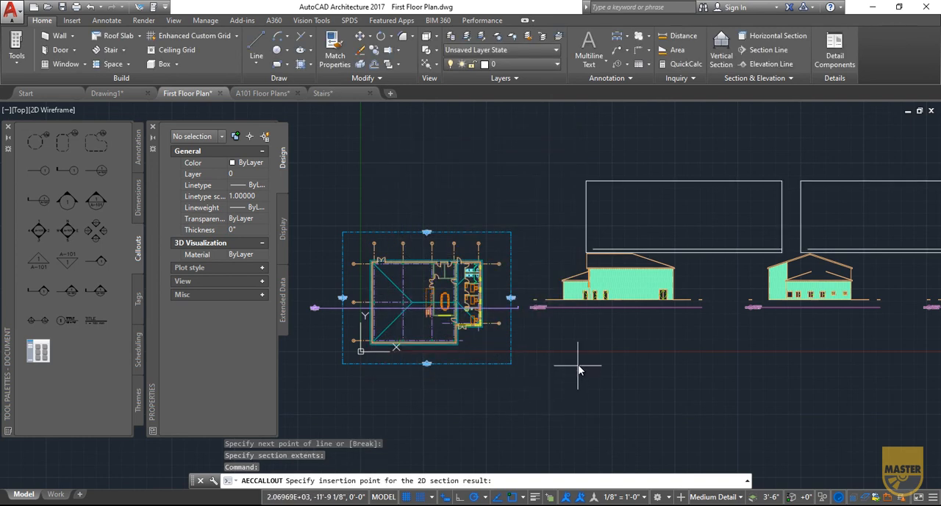
left_click(624, 381)
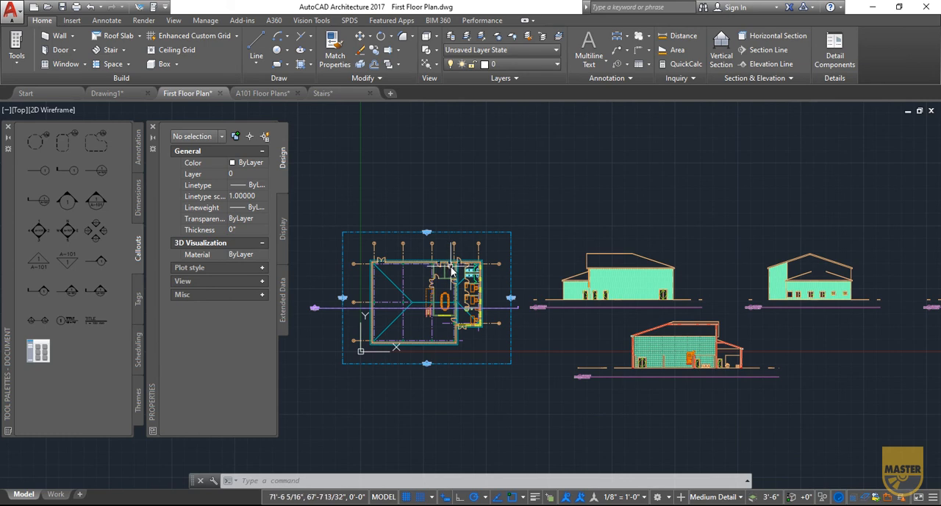
- Switch to the A101 Floor Plans sheet and place two elevation views side by side below the floor plan, leaving out the third
mouse_move(452, 271)
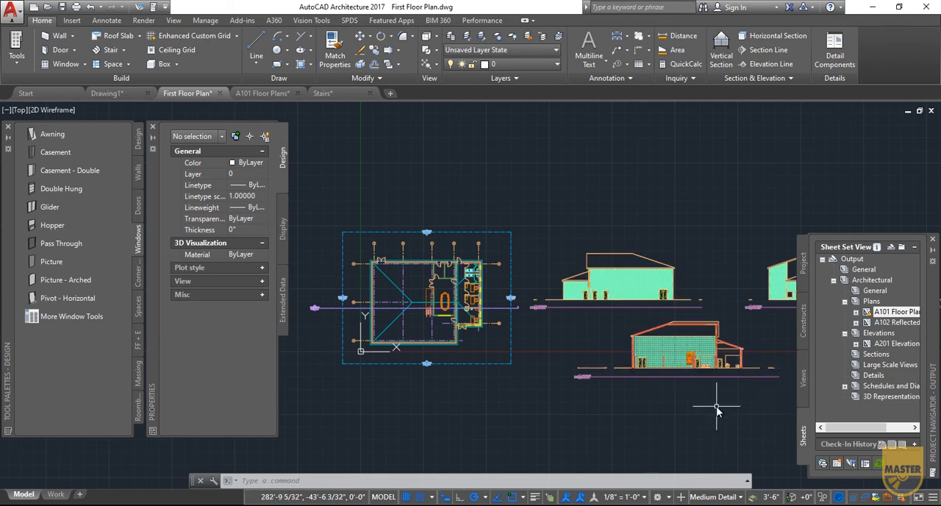
left_click(259, 93)
left_click_drag(853, 307, 402, 367)
left_click(363, 371)
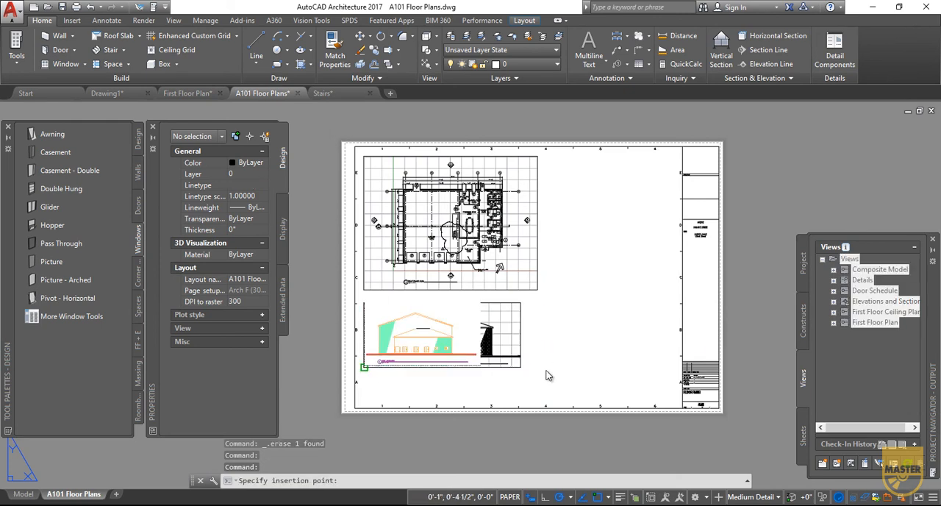
left_click(537, 367)
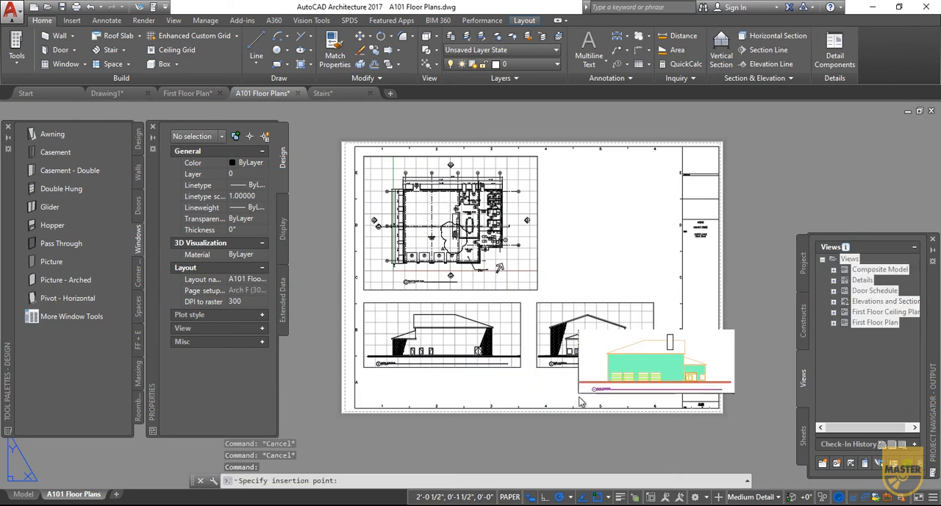
key("Escape")
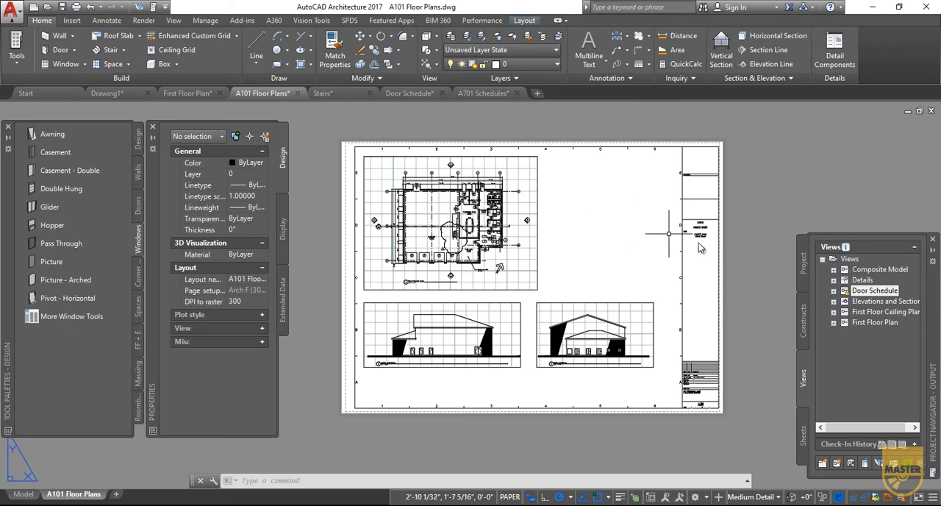
- Place the Door Schedule view on the sheet in the empty area beside the floor plan and inspect its rows up close
mouse_move(843, 294)
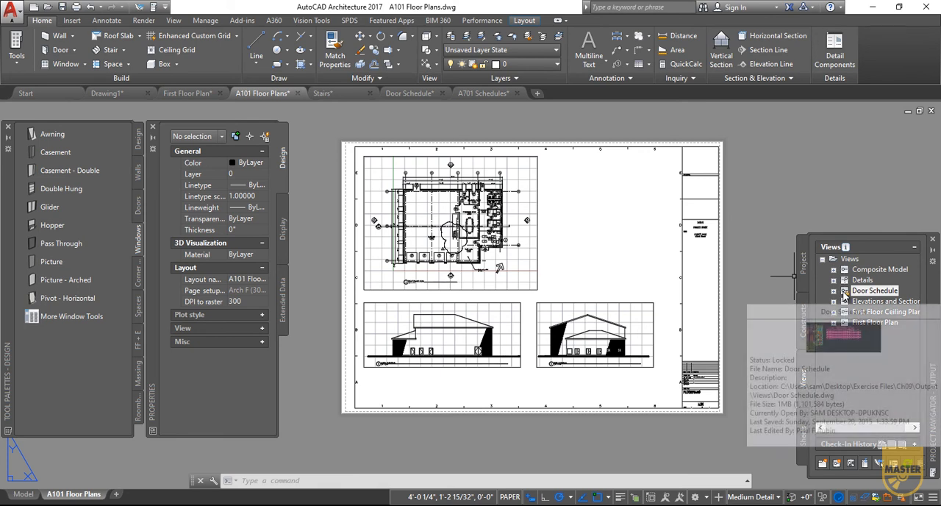
left_click_drag(843, 294, 551, 229)
left_click(553, 230)
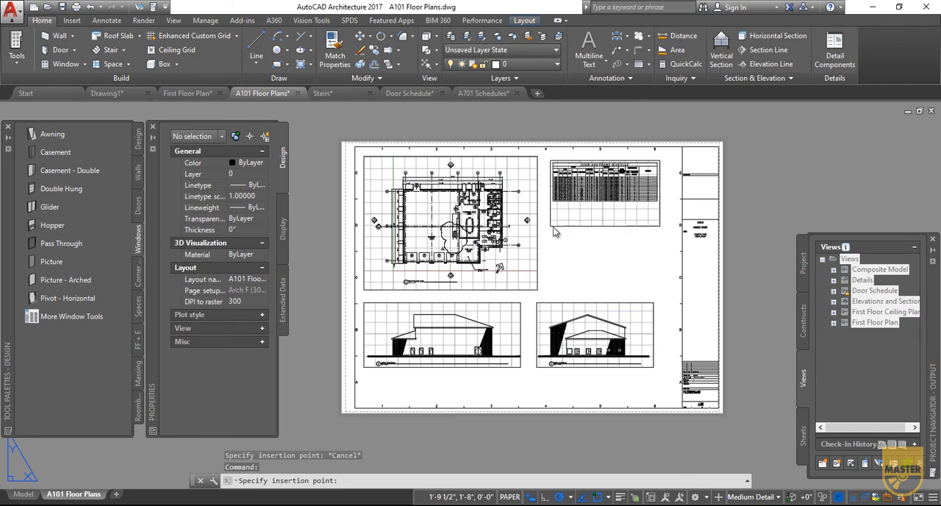
scroll(633, 162, "up", 4)
scroll(633, 162, "up", 2)
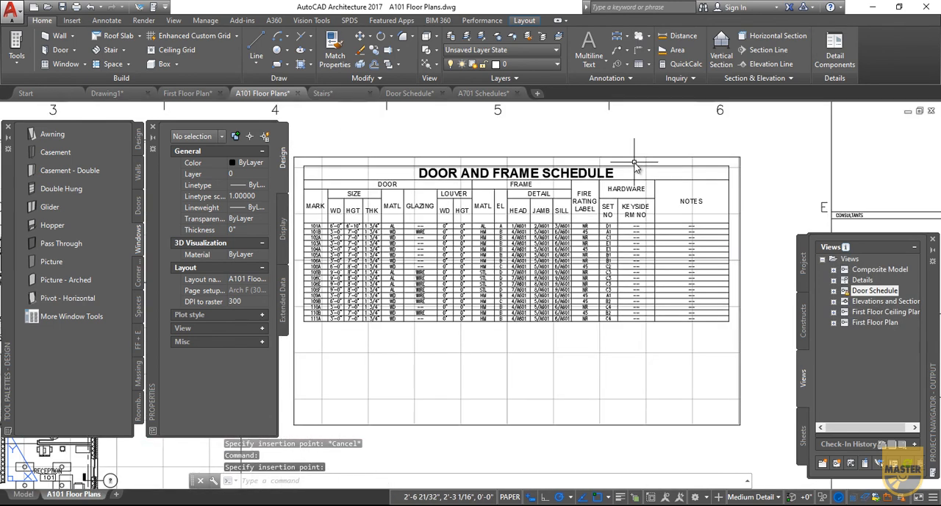
scroll(633, 162, "up", 2)
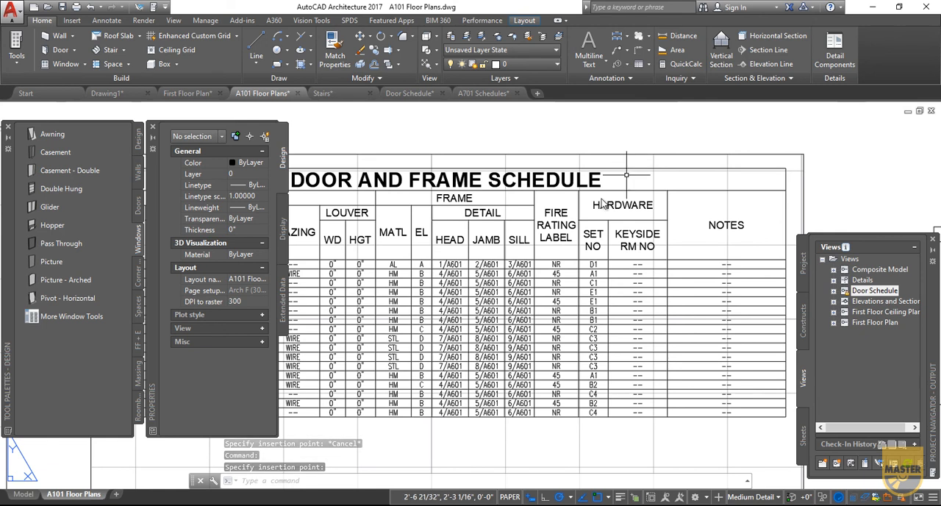
middle_click_drag(545, 421, 720, 412)
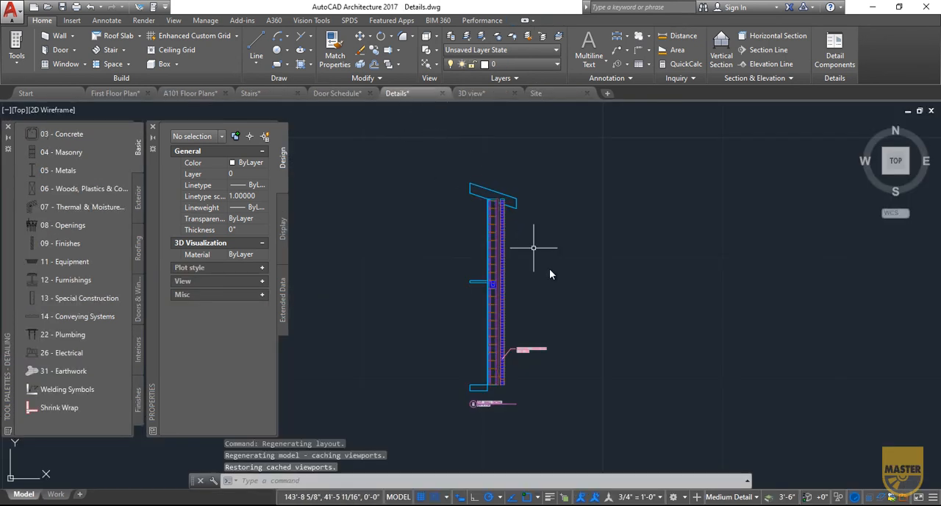
left_click(584, 403)
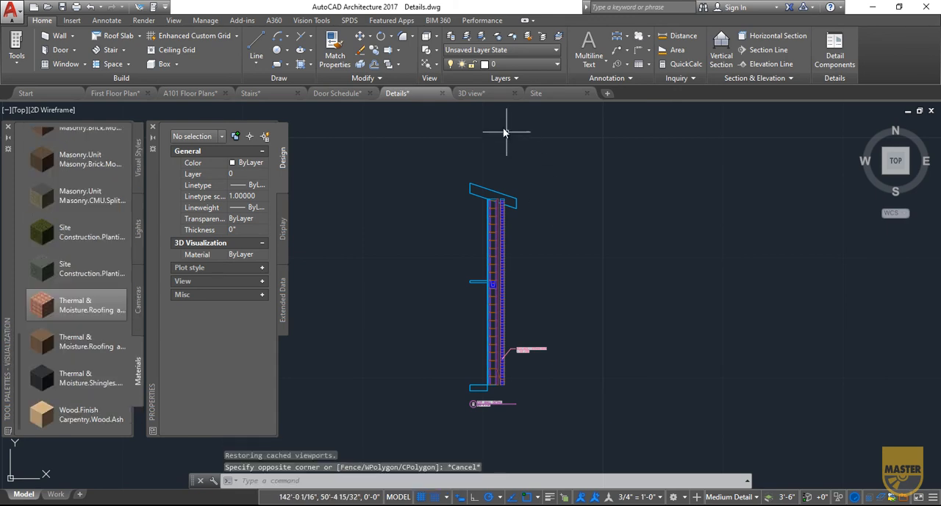
- Switch to the 3D view drawing and render a close view of the building entrance at Medium quality in a window
left_click(486, 96)
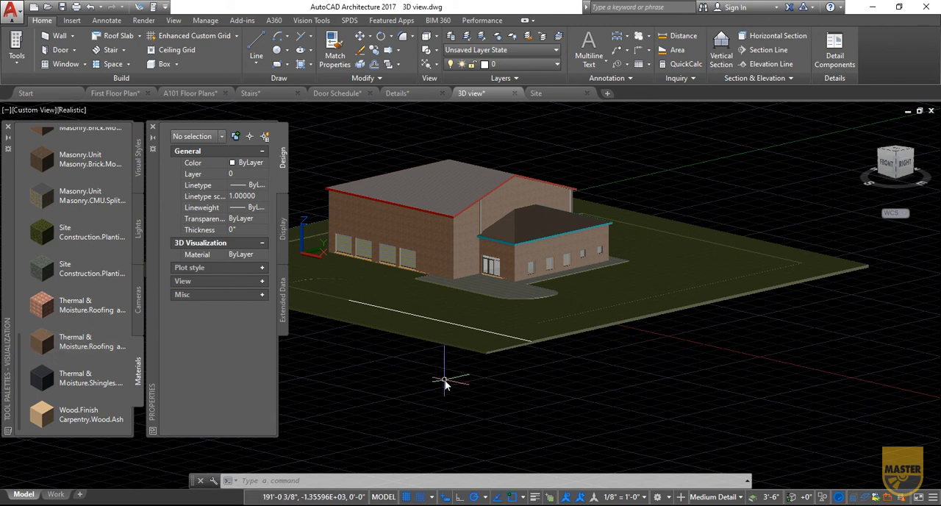
left_click(144, 20)
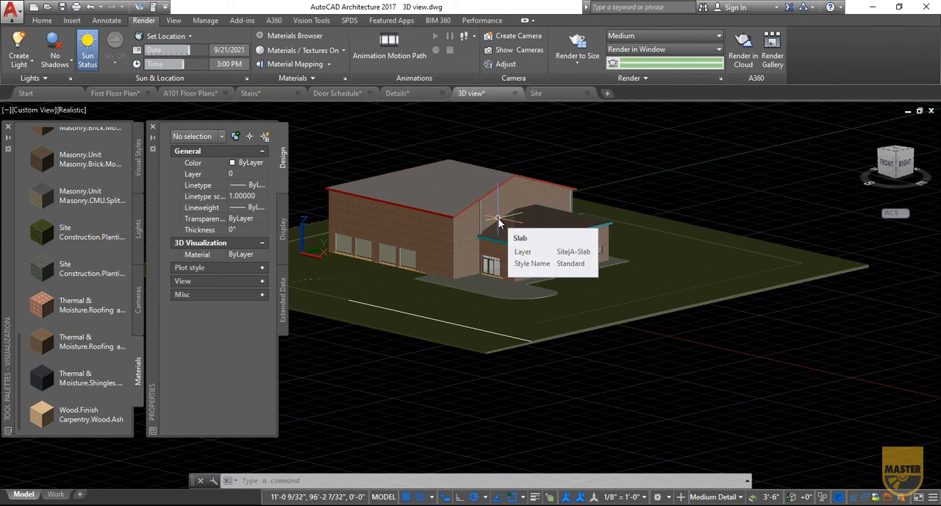
scroll(480, 217, "up", 3)
scroll(479, 217, "up", 2)
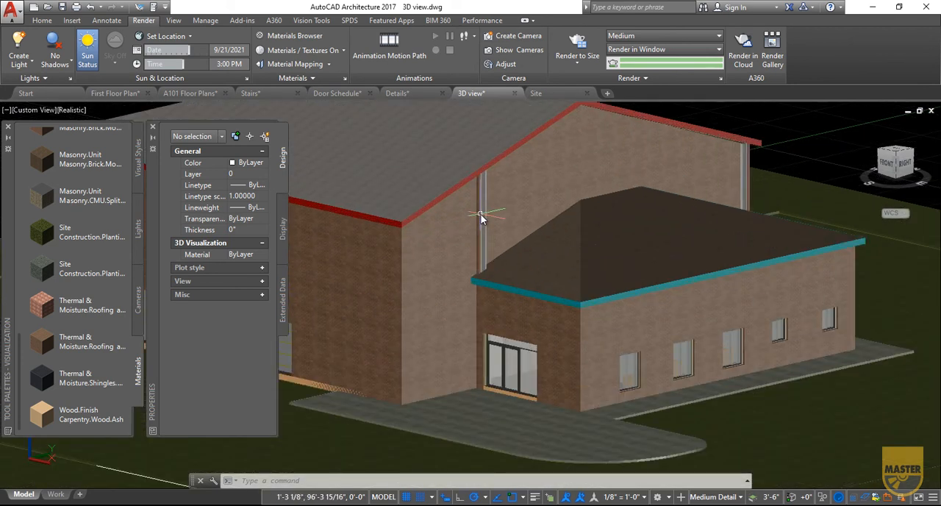
scroll(595, 267, "up", 2)
left_click(572, 58)
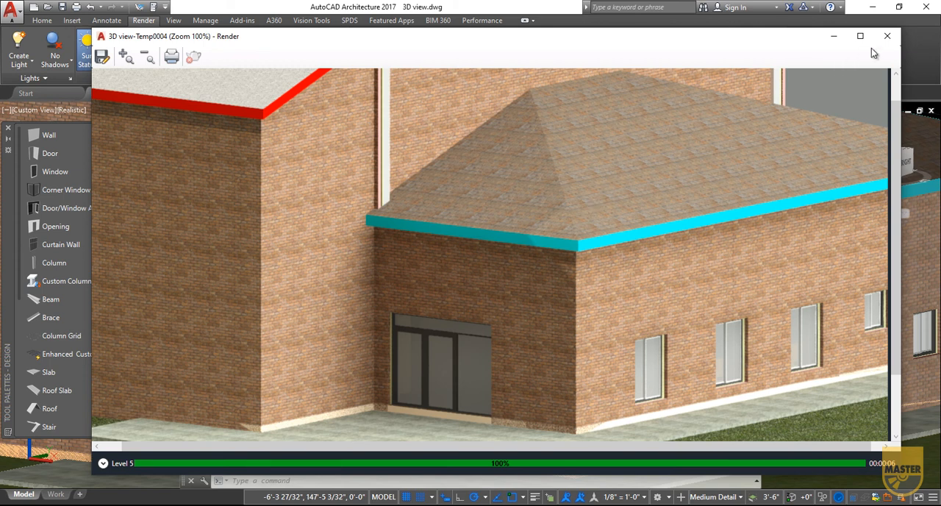
left_click(885, 36)
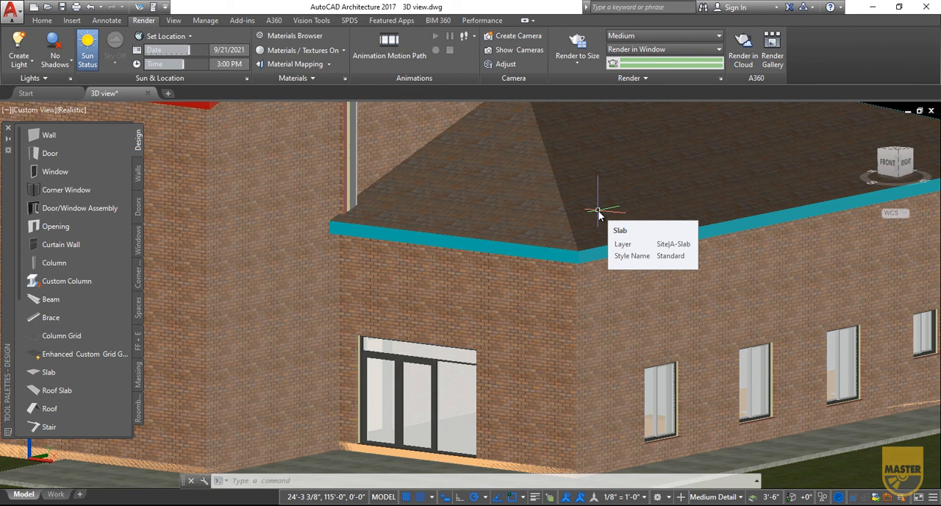
scroll(542, 213, "down", 5)
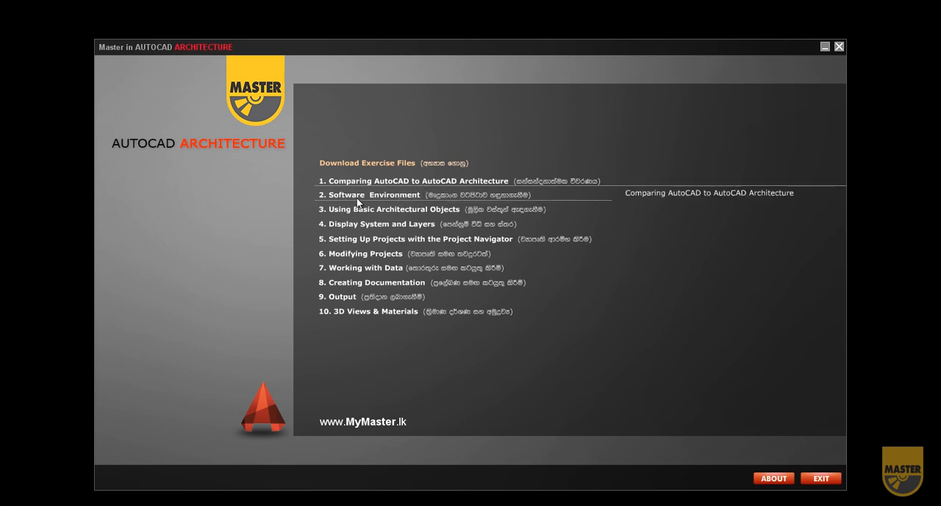
- Switch to the Master in AutoCAD Architecture course menu and review the lesson lists from Software Environment through 3D Views & Materials
mouse_move(395, 199)
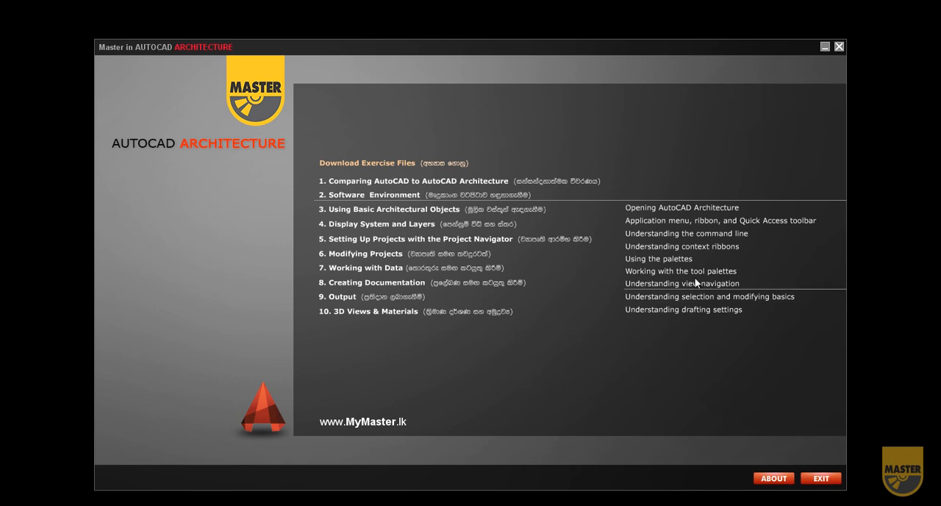
left_click(395, 210)
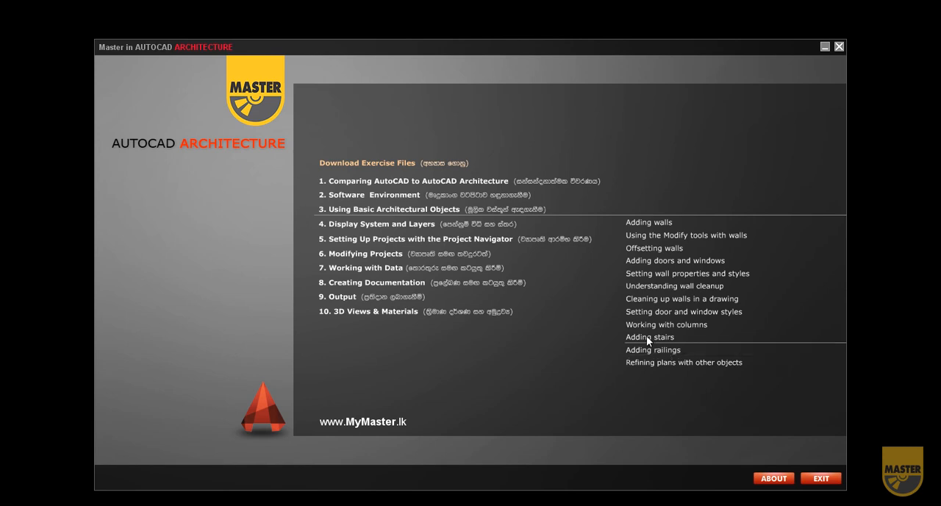
mouse_move(397, 230)
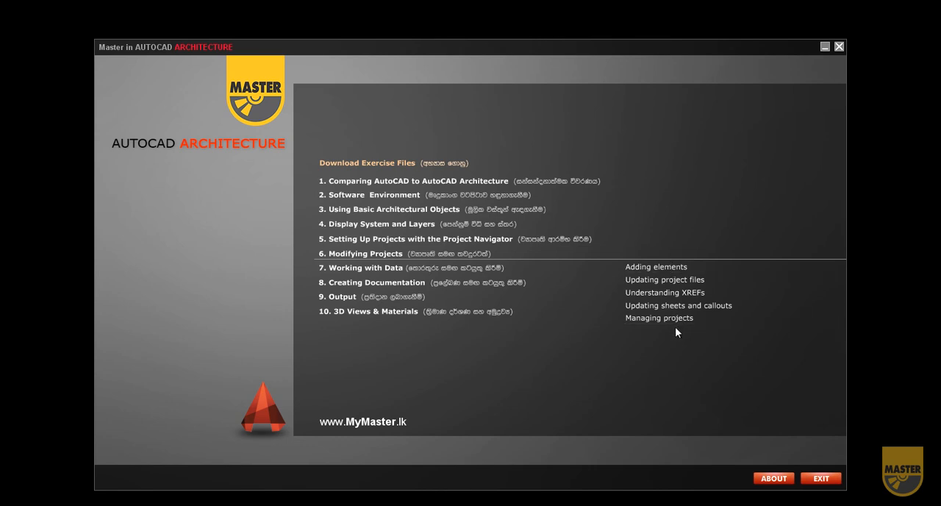
mouse_move(352, 272)
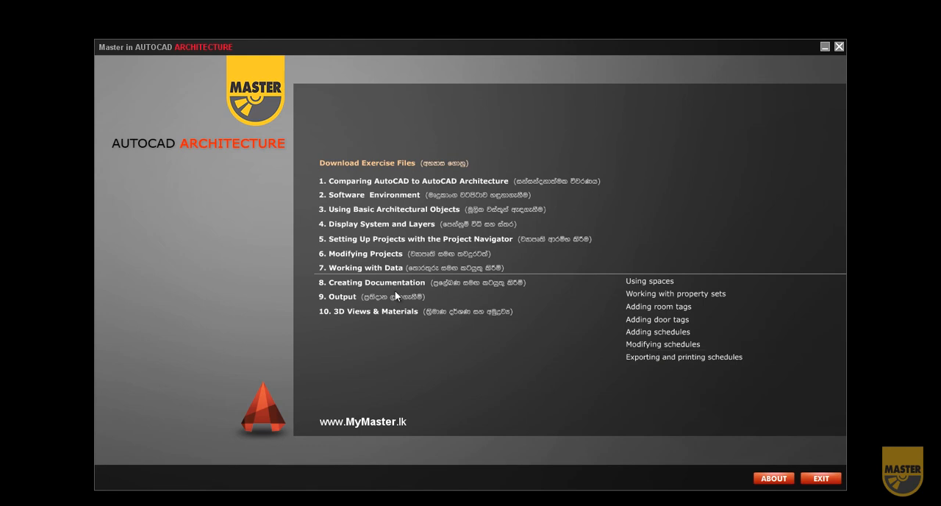
mouse_move(395, 289)
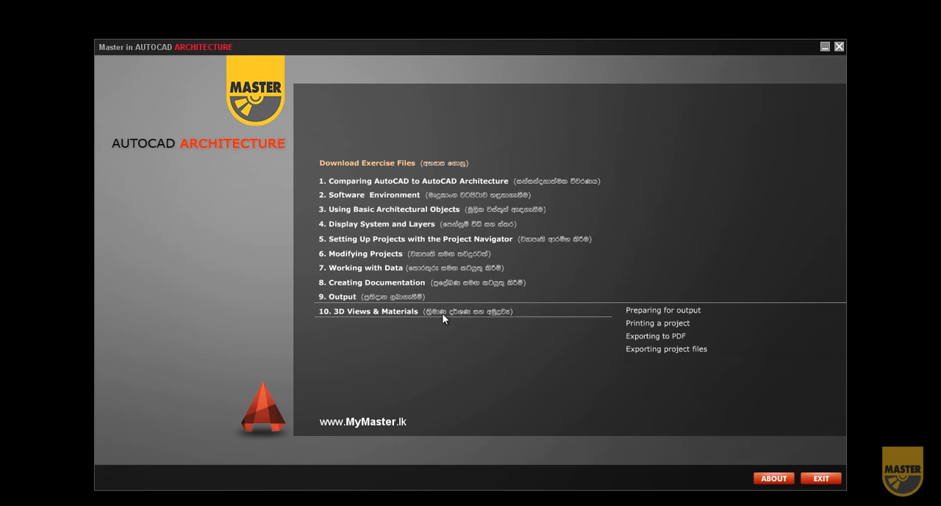
mouse_move(442, 313)
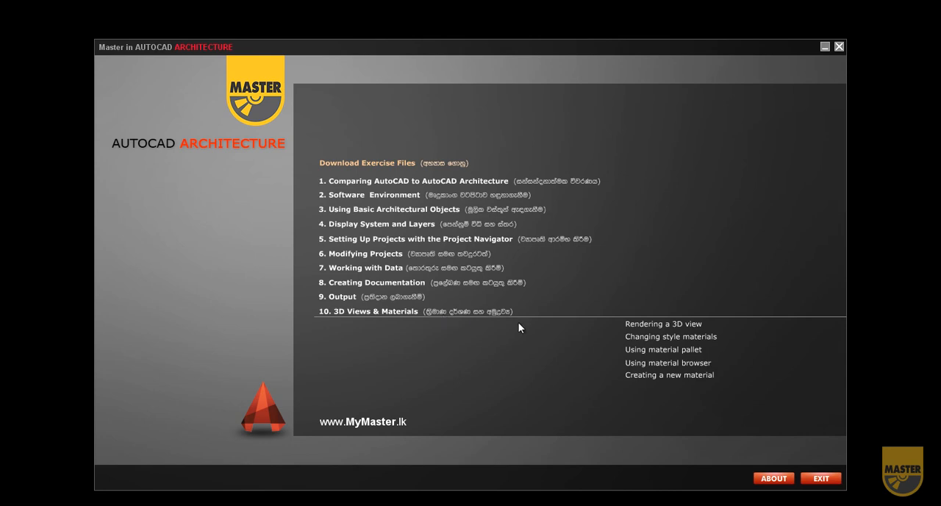